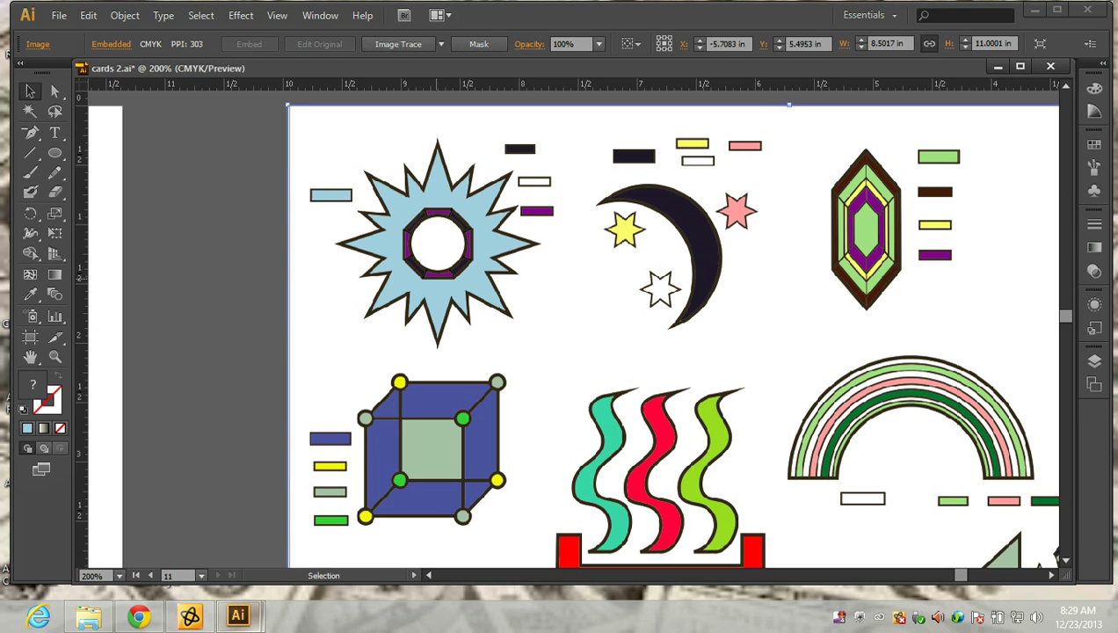
Step: Nudge the card artwork image left and slightly up on its artboard
{"action": "left_click_drag", "start_coordinate": [609, 280], "coordinate": [572, 281]}
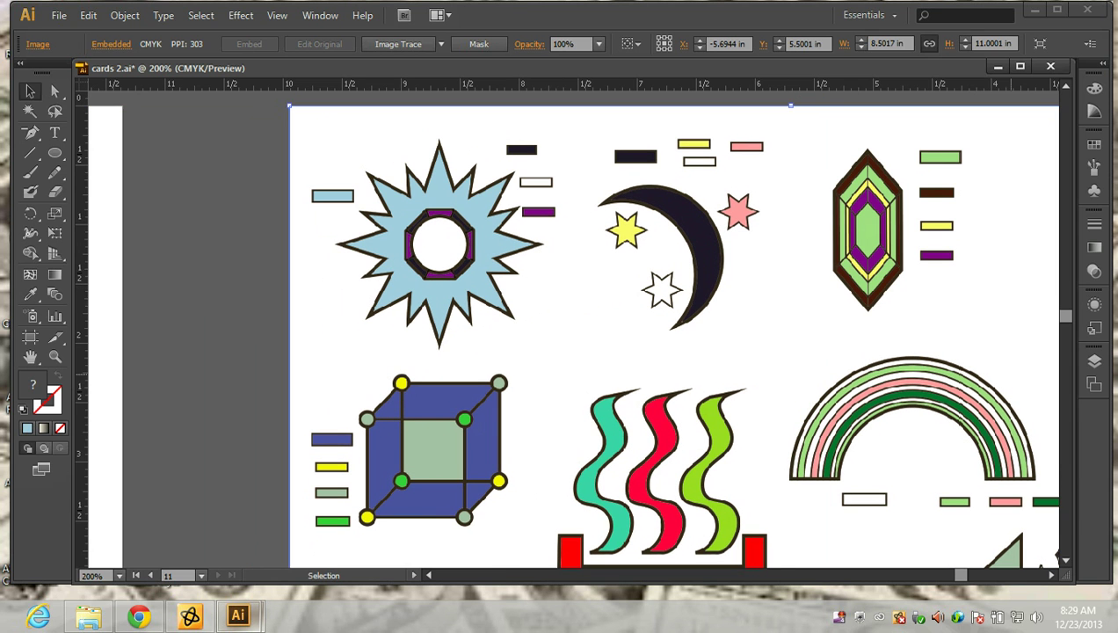
{"action": "mouse_move", "coordinate": [657, 307]}
{"action": "left_mouse_down"}
{"action": "mouse_move", "coordinate": [390, 364]}
{"action": "mouse_move", "coordinate": [635, 332]}
{"action": "mouse_move", "coordinate": [658, 304]}
{"action": "left_mouse_up"}
{"action": "key", "text": "ctrl+minus"}
Step: Raise the star image on the neighbouring artboard, then zoom back in to 200% on the card artwork
{"action": "scroll", "coordinate": [571, 334], "scroll_direction": "up", "scroll_amount": 2}
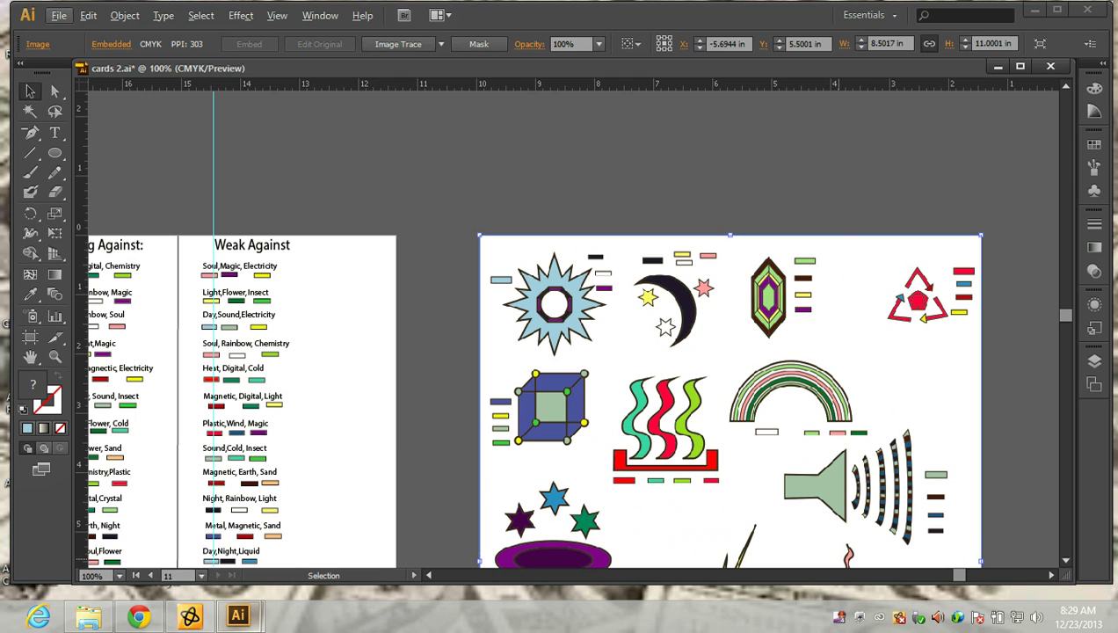
{"action": "scroll", "coordinate": [651, 351], "scroll_direction": "right", "scroll_amount": 5}
{"action": "left_click_drag", "start_coordinate": [651, 359], "coordinate": [657, 344]}
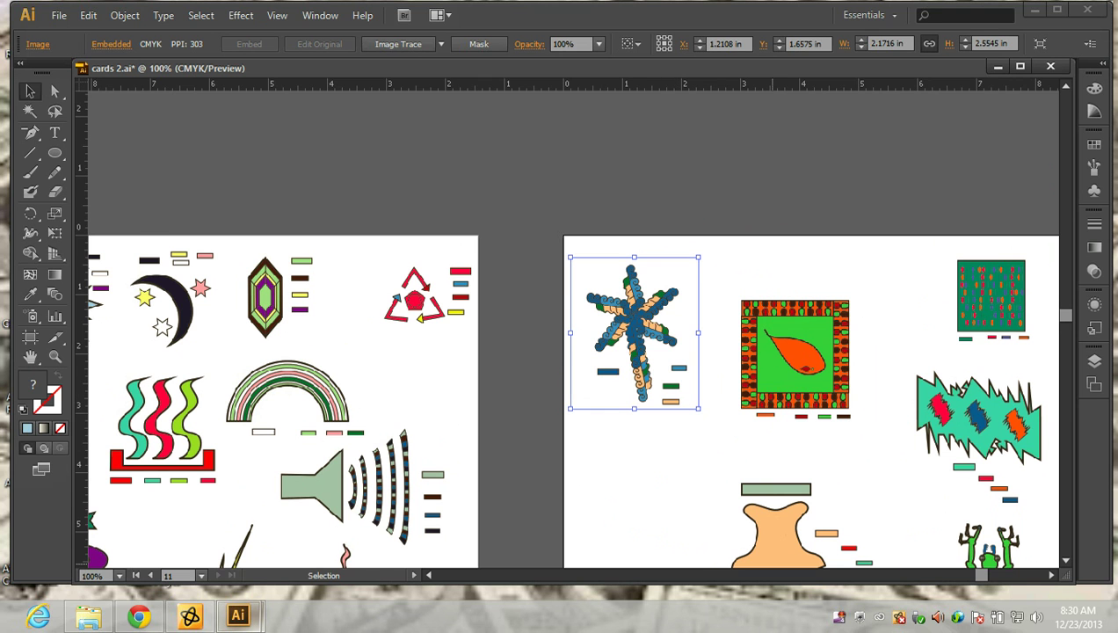
{"action": "scroll", "coordinate": [570, 328], "scroll_direction": "left", "scroll_amount": 10}
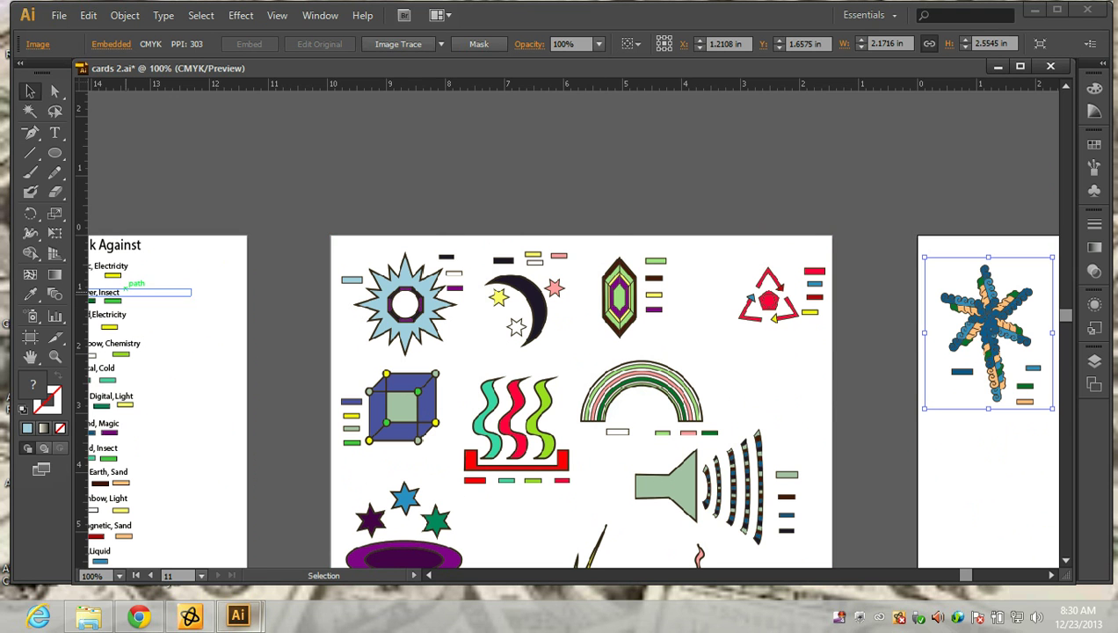
{"action": "key", "text": "ctrl+="}
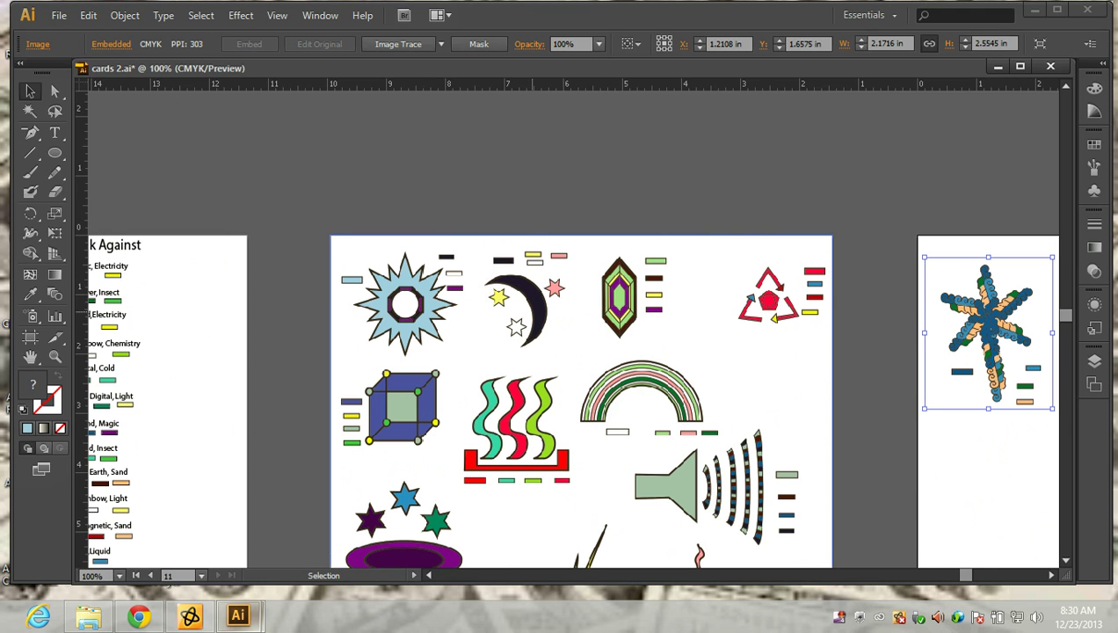
{"action": "key", "text": "ctrl+="}
Step: Select the card image and run Trace from the Image Trace panel, triggering the slow-trace warning
{"action": "left_click", "coordinate": [470, 308]}
{"action": "left_click", "coordinate": [320, 15]}
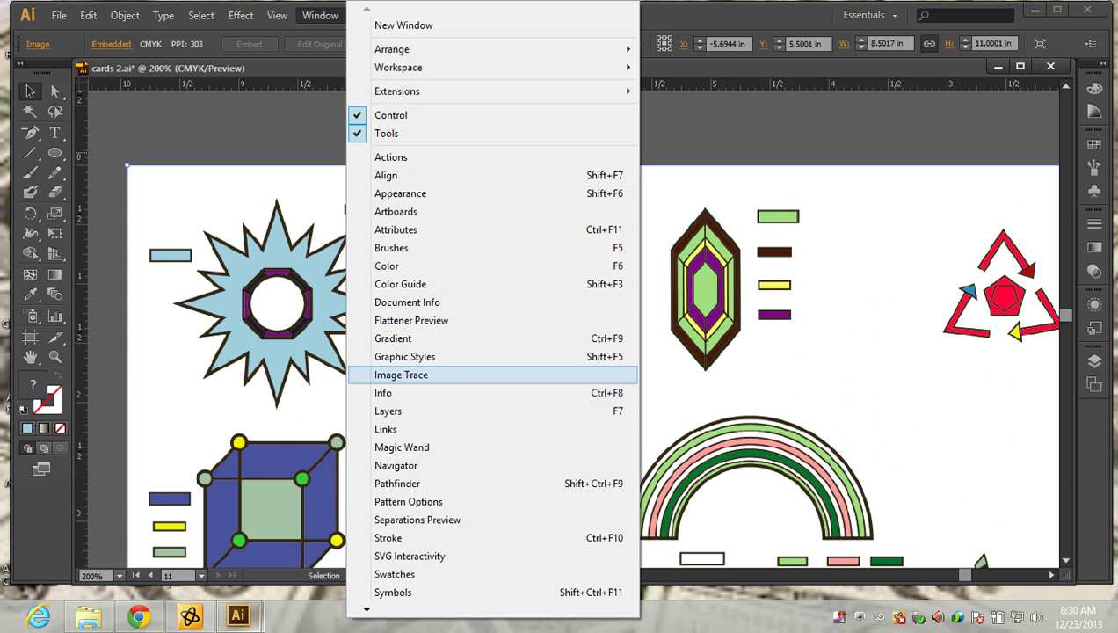
{"action": "left_click", "coordinate": [401, 375]}
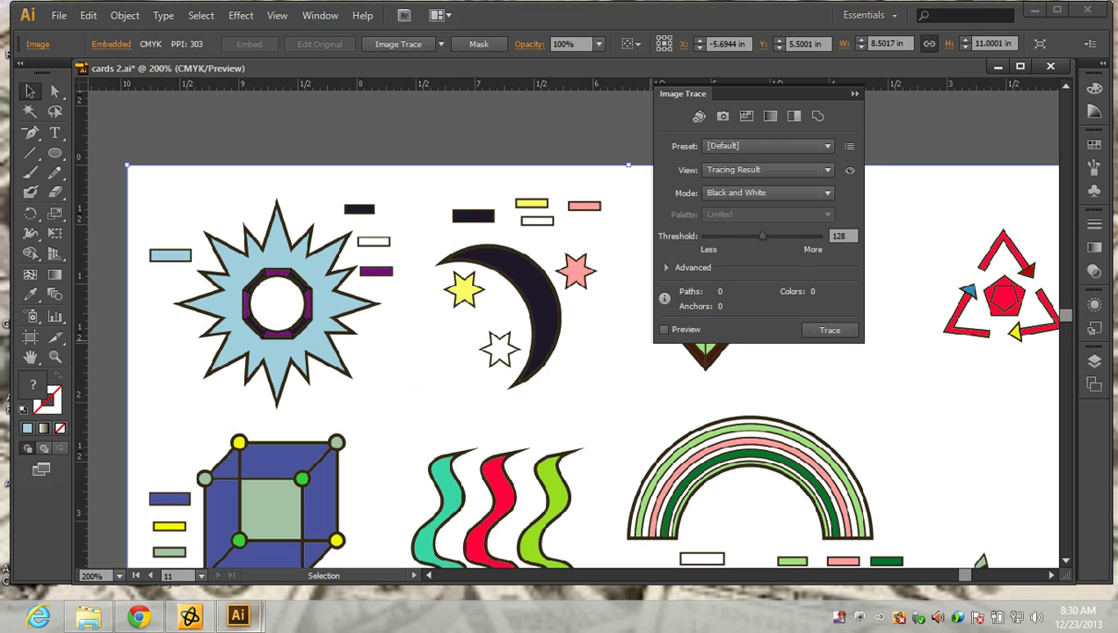
{"action": "left_click", "coordinate": [665, 329]}
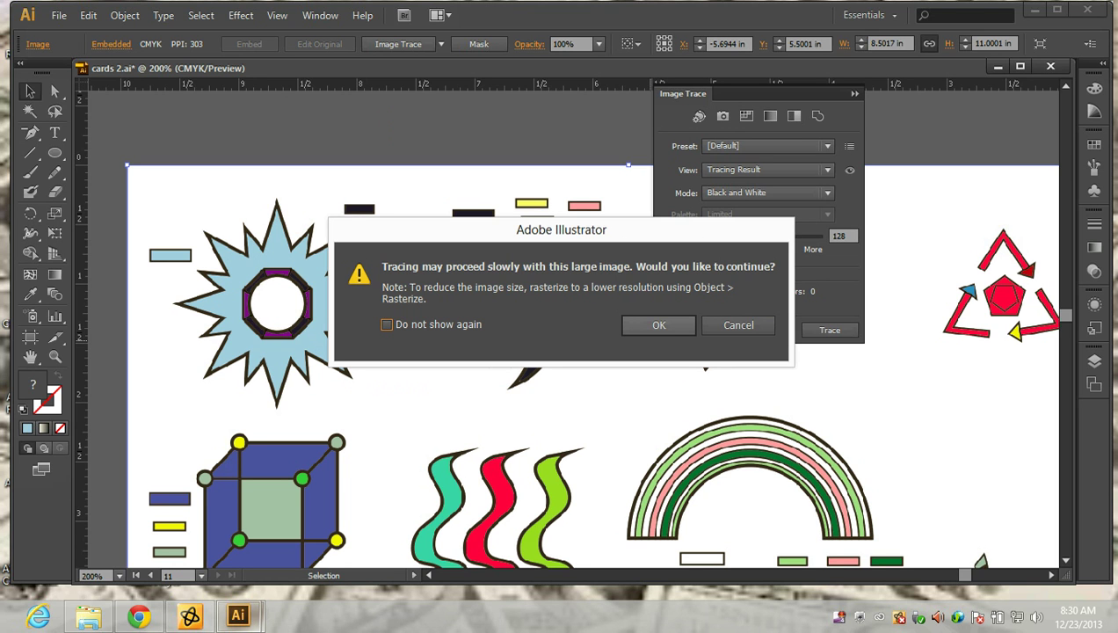
Step: Continue past the warning so the card traces in Black and White with 386 paths, then reopen Image Trace
{"action": "key", "text": "Return"}
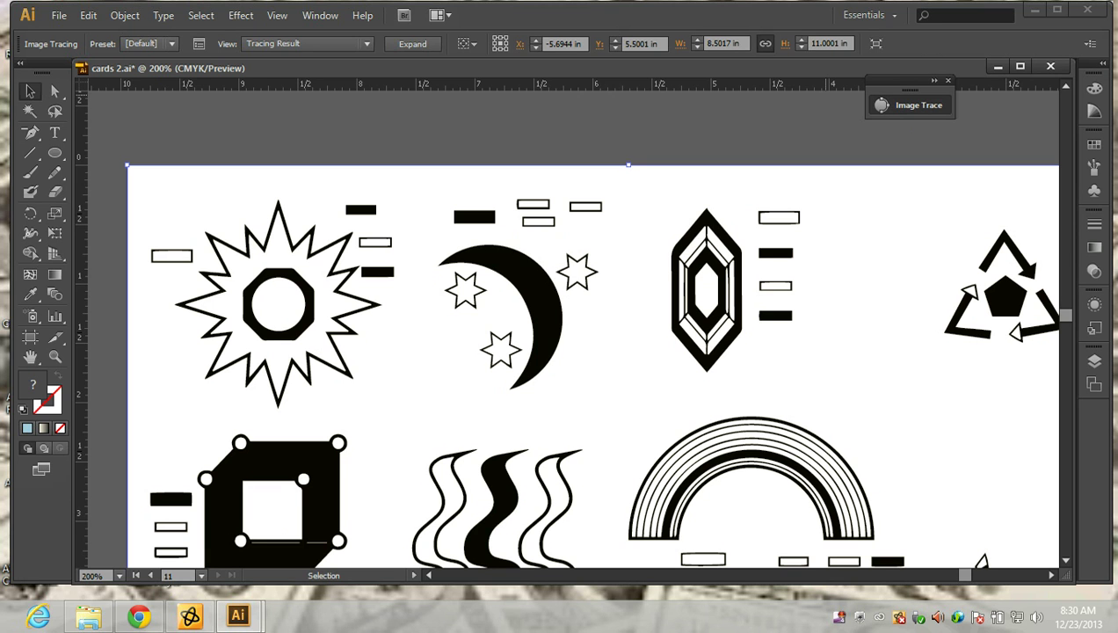
{"action": "left_click", "coordinate": [320, 15]}
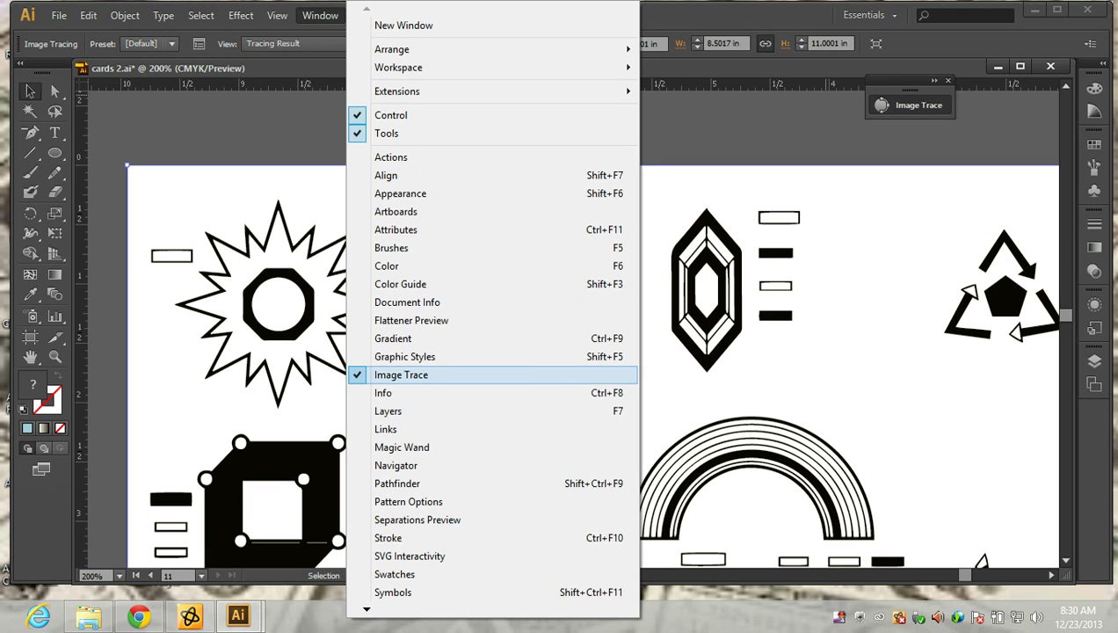
{"action": "left_click", "coordinate": [488, 372]}
Step: Expand the Image Trace settings and open the tracing Mode choices
{"action": "left_click", "coordinate": [914, 104]}
{"action": "left_click", "coordinate": [826, 192]}
{"action": "left_click", "coordinate": [826, 192]}
{"action": "left_click", "coordinate": [826, 193]}
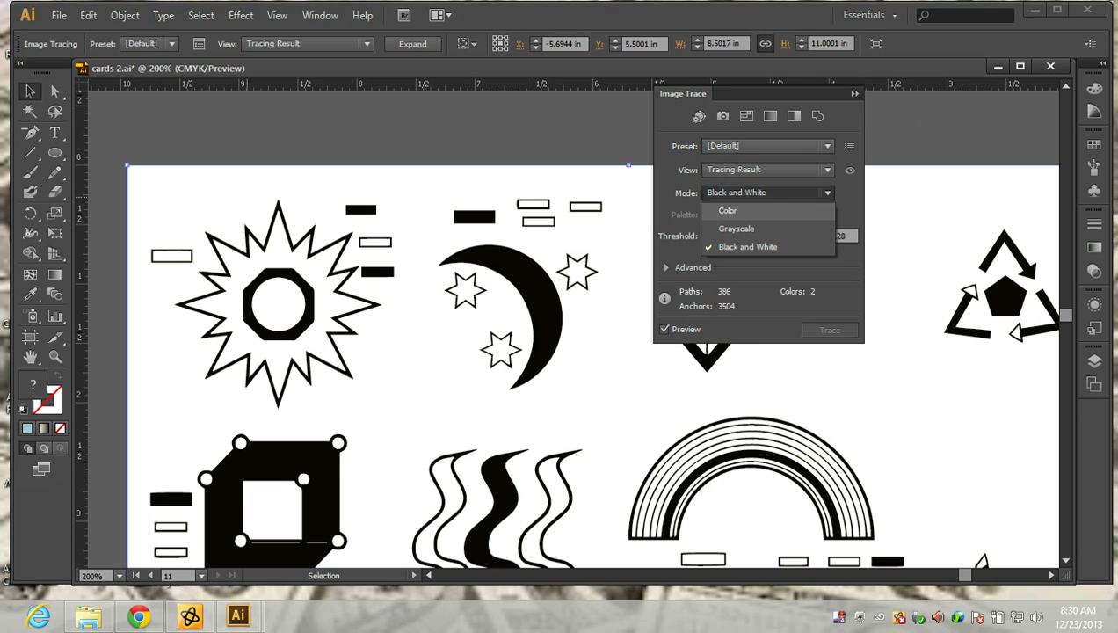
Step: Switch the trace Mode to Color with a Limited 30-colour palette, giving 833 paths
{"action": "left_click", "coordinate": [738, 193]}
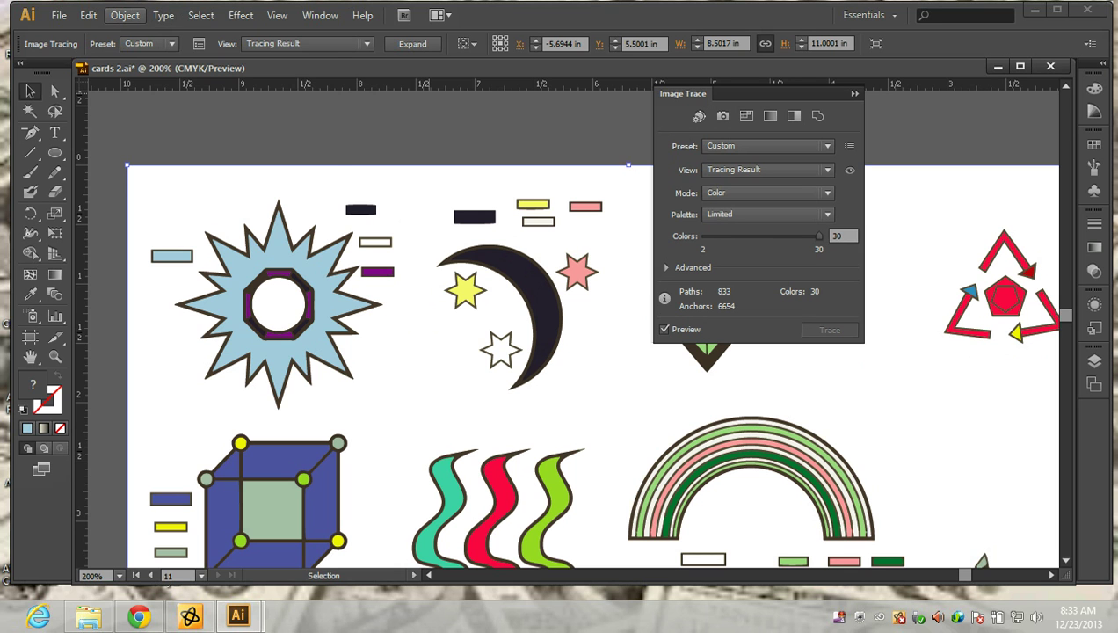
Step: Reselect the traced card artwork and apply the 30-colour Color trace
{"action": "left_click", "coordinate": [125, 15]}
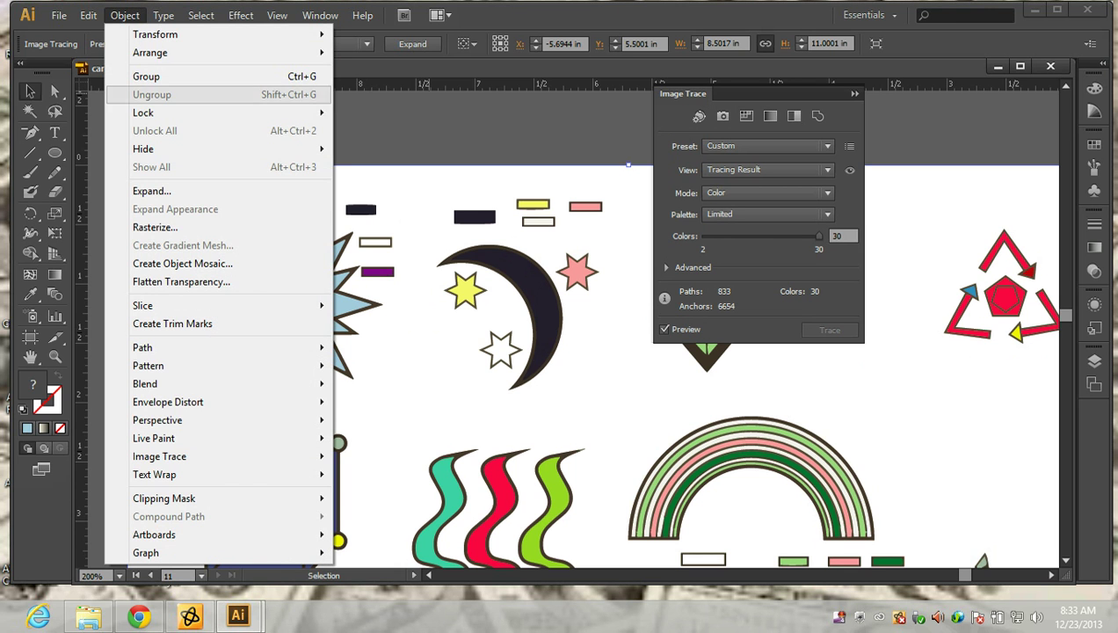
{"action": "left_click", "coordinate": [424, 162]}
{"action": "left_click", "coordinate": [428, 132]}
{"action": "left_click", "coordinate": [427, 213]}
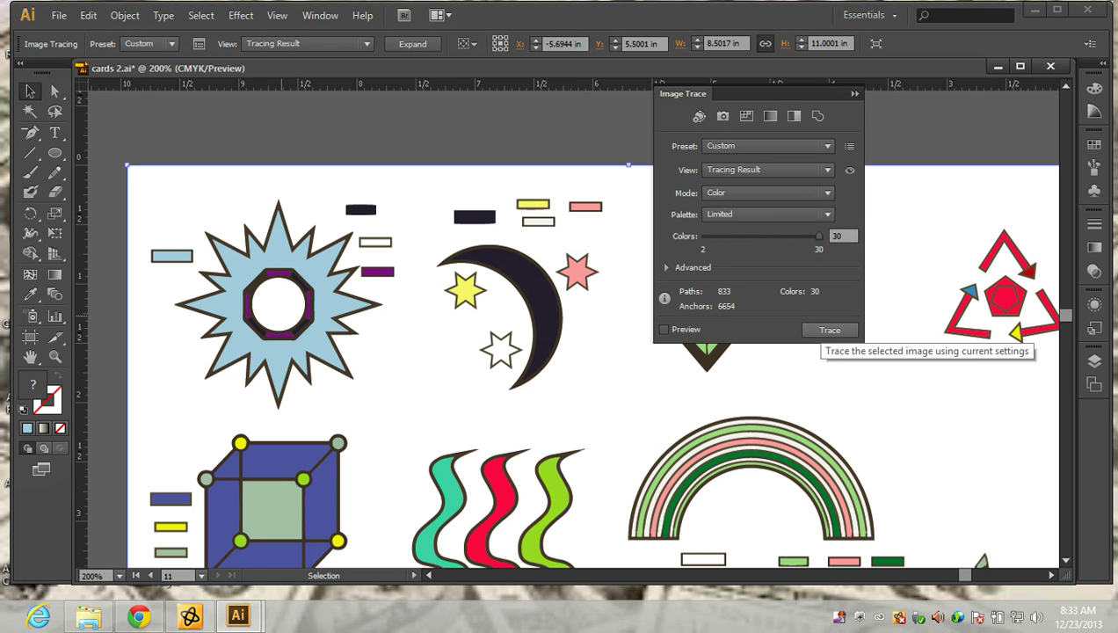
{"action": "left_click", "coordinate": [830, 330]}
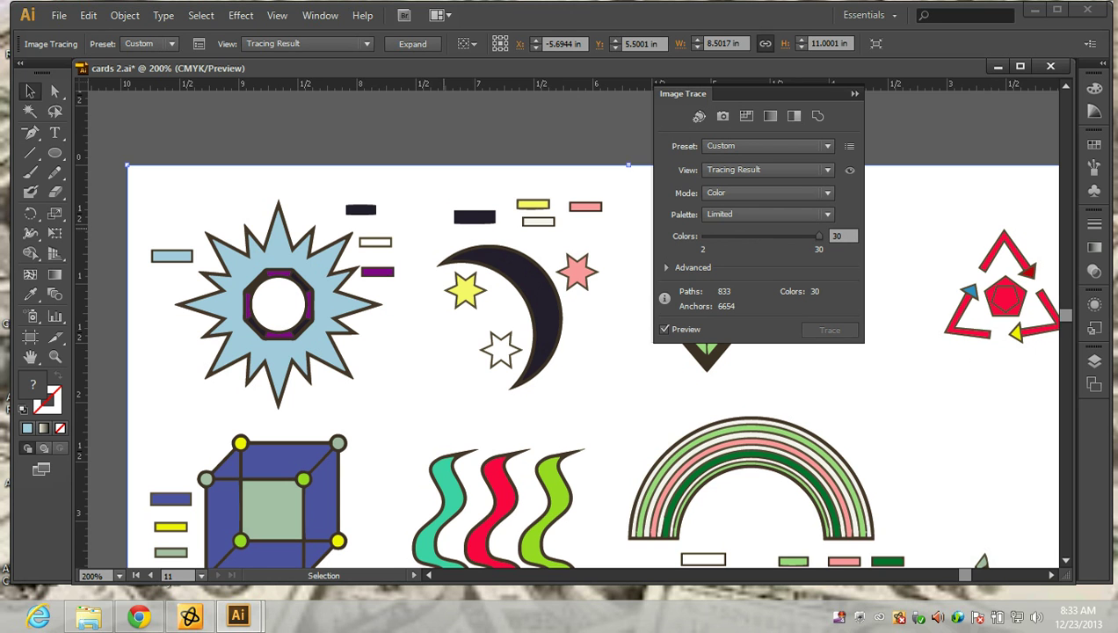
{"action": "left_click", "coordinate": [125, 15]}
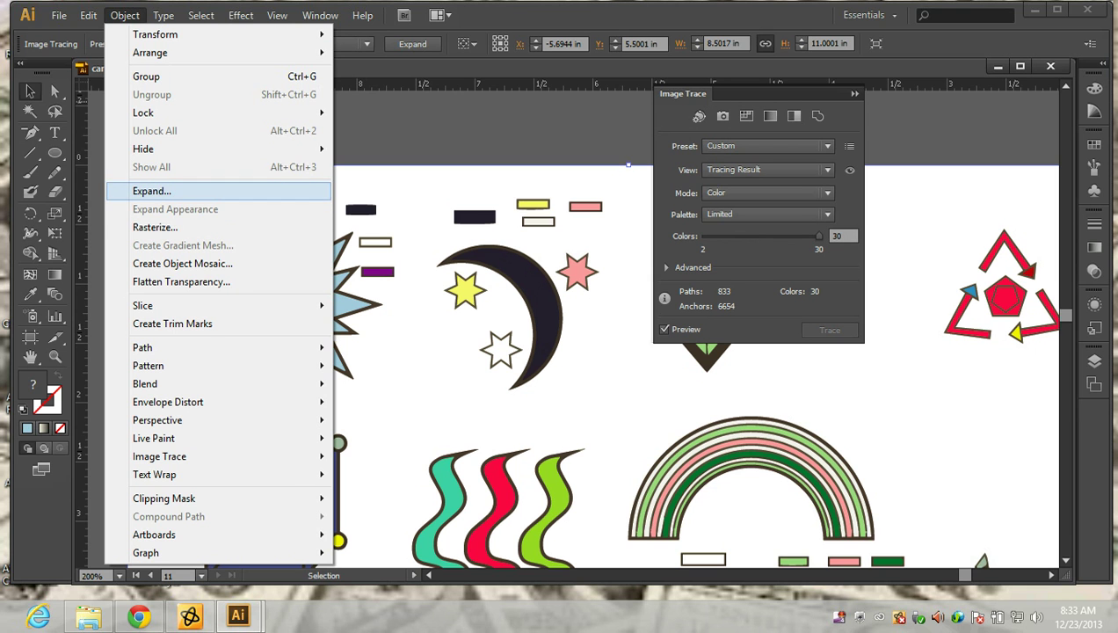
Step: Expand the colour trace into vector paths, ungroup it twice, and deselect everything
{"action": "left_click", "coordinate": [151, 191]}
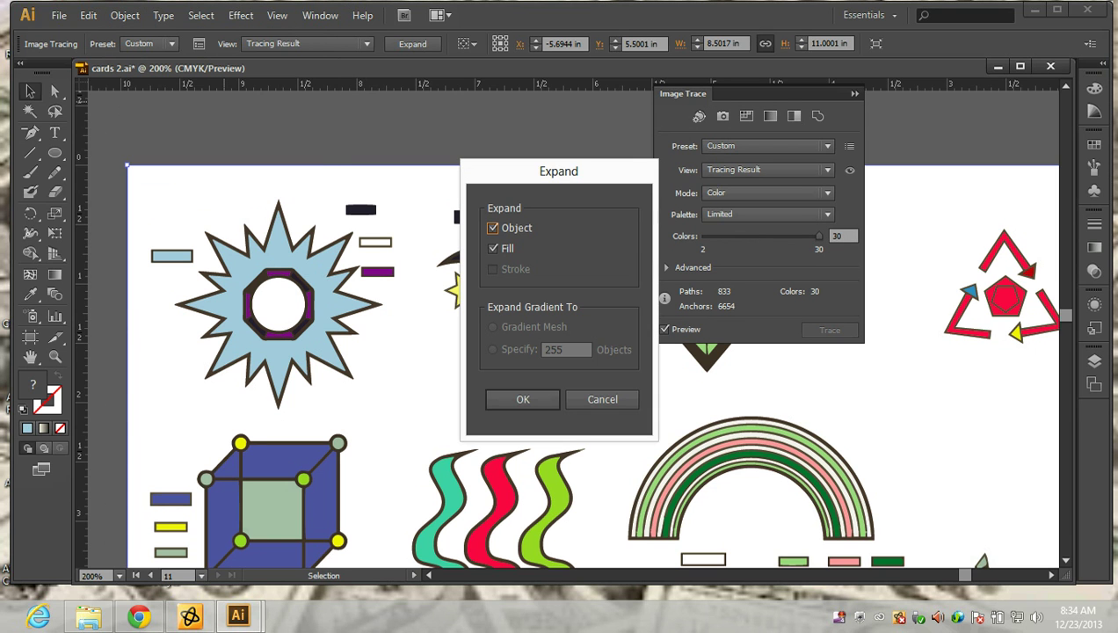
{"action": "left_click", "coordinate": [523, 399]}
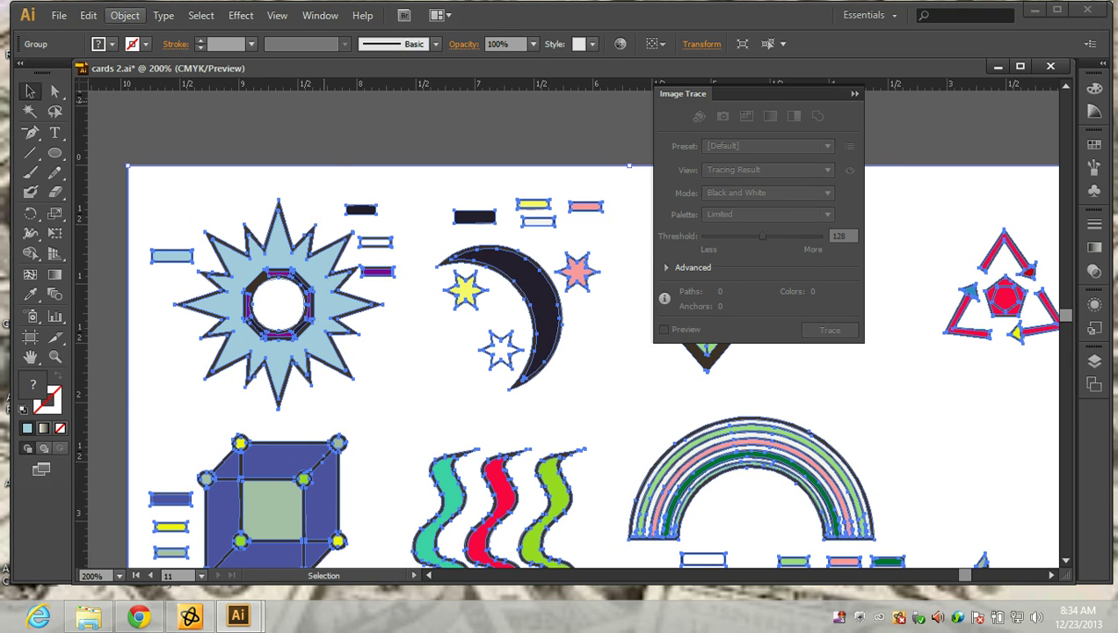
{"action": "left_click", "coordinate": [124, 15]}
{"action": "left_click", "coordinate": [167, 93]}
{"action": "left_click", "coordinate": [124, 15]}
{"action": "left_click", "coordinate": [167, 96]}
{"action": "left_click", "coordinate": [123, 15]}
{"action": "left_click", "coordinate": [124, 15]}
{"action": "key", "text": "ctrl+shift+a"}
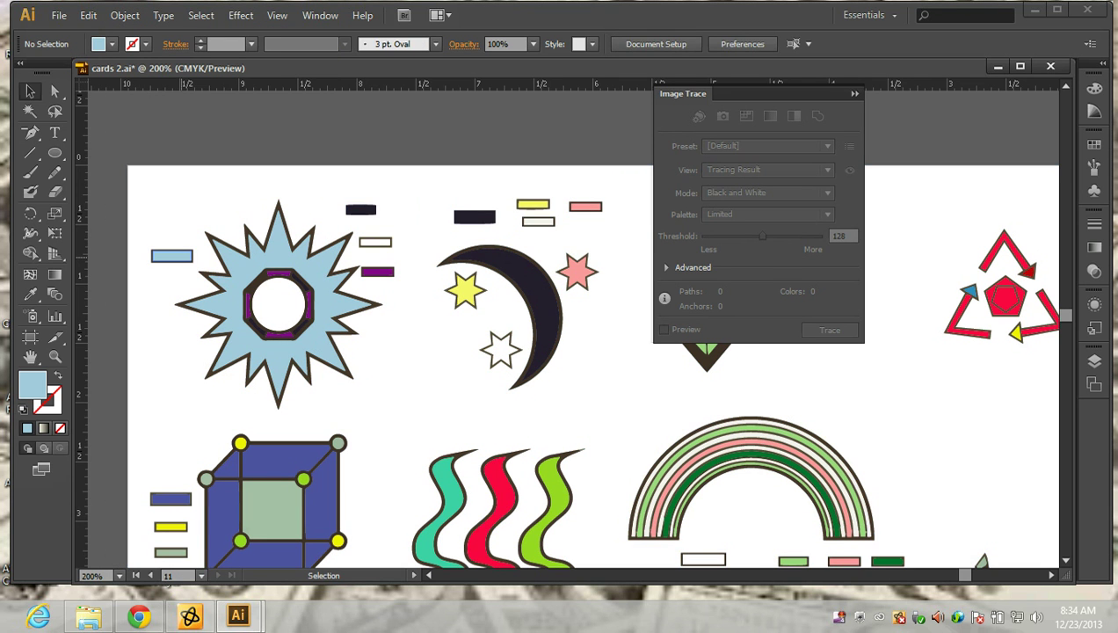
Step: Check the expanded shapes by selecting the light-blue bar, sun, white background and dark bar
{"action": "left_click", "coordinate": [172, 256]}
{"action": "left_click", "coordinate": [335, 351]}
{"action": "left_click", "coordinate": [277, 304]}
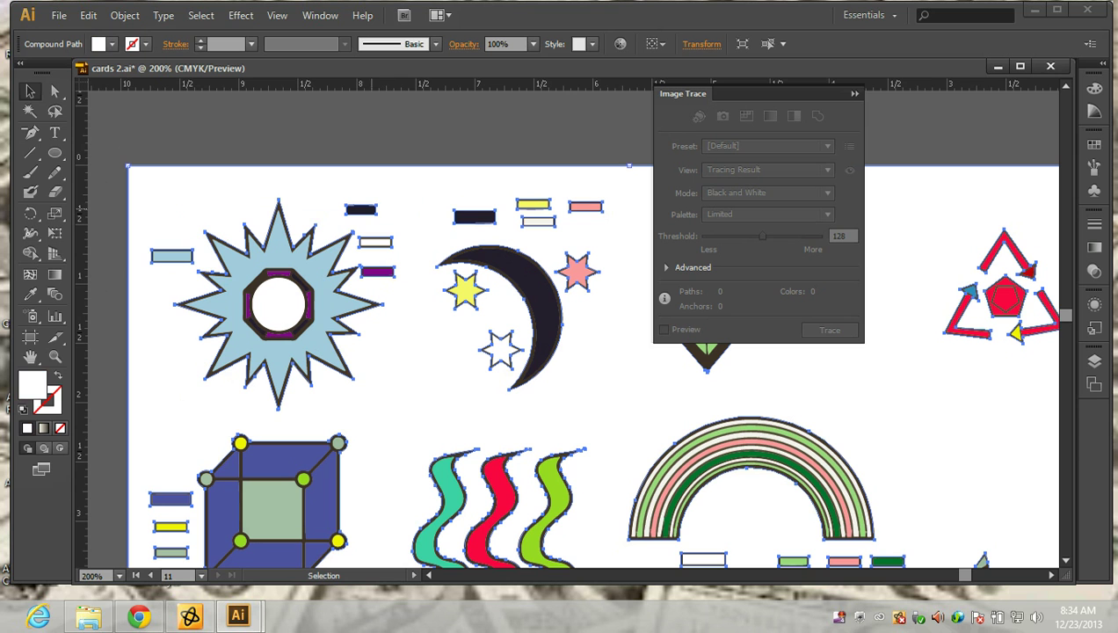
{"action": "left_click", "coordinate": [361, 209]}
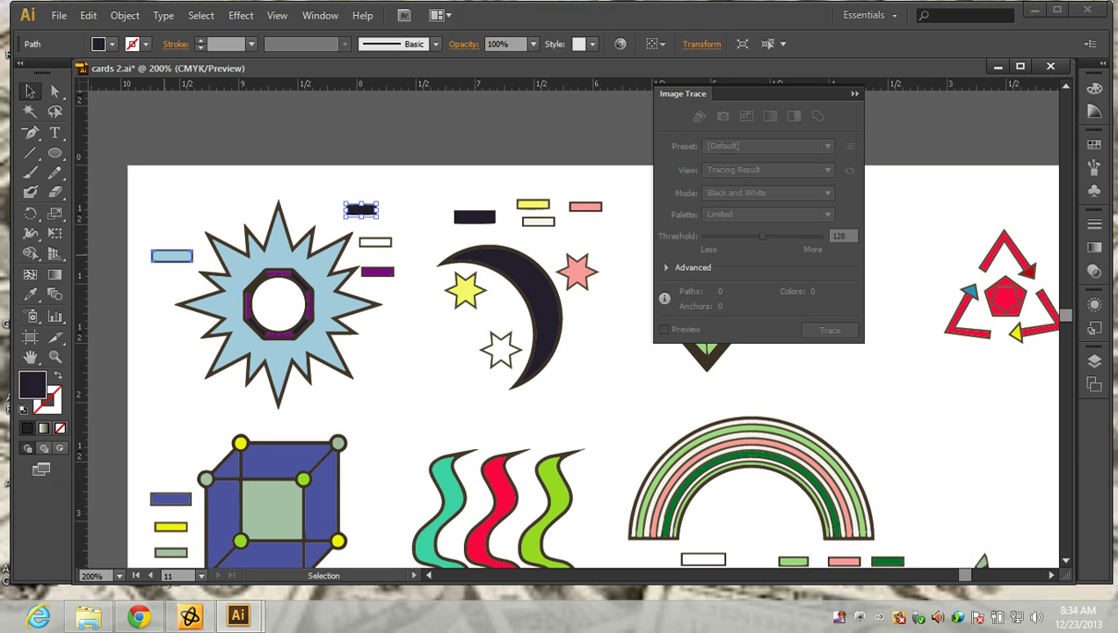
{"action": "left_click", "coordinate": [169, 254]}
{"action": "key", "text": "ctrl+shift+a"}
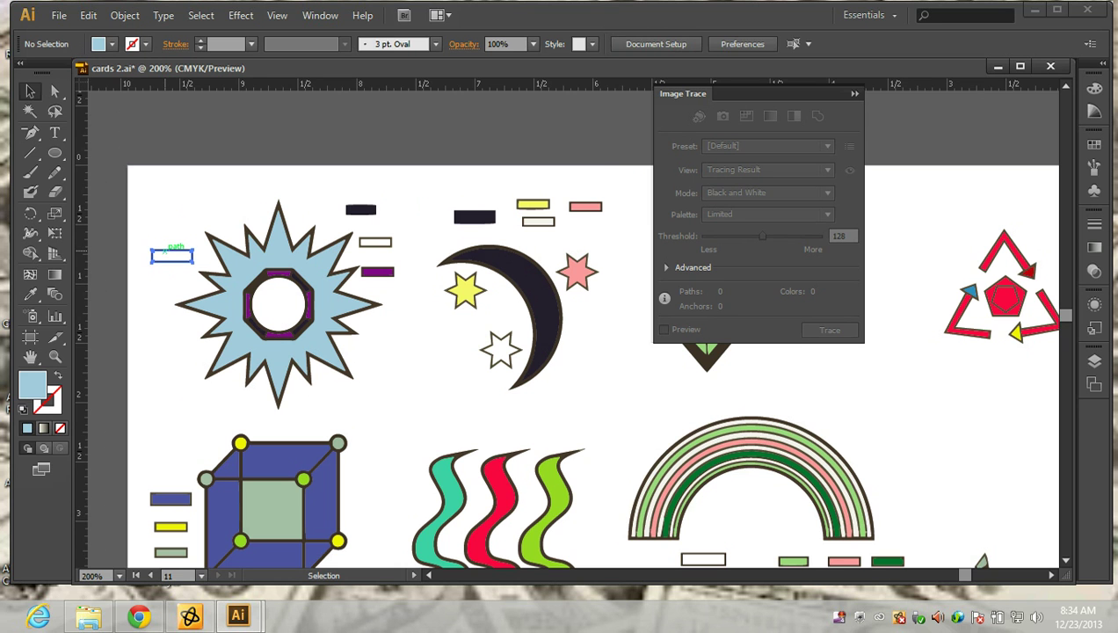
{"action": "left_click", "coordinate": [171, 254]}
{"action": "key", "text": "ctrl+shift+a"}
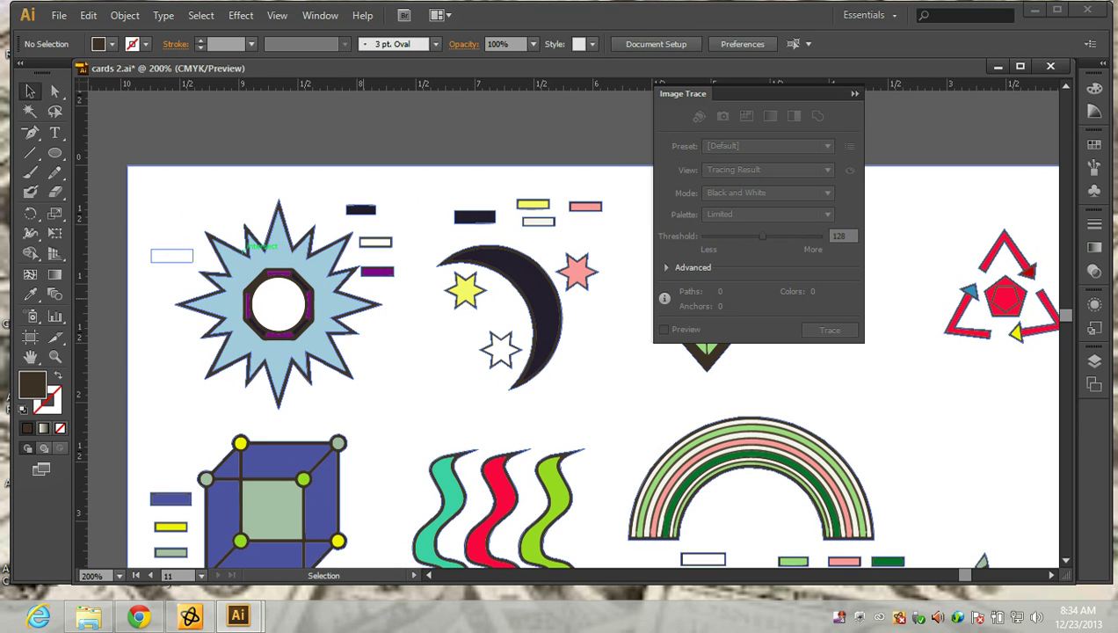
Step: Marquee-select the small dark swatch bar above the sun and delete it
{"action": "key", "text": "ctrl+a"}
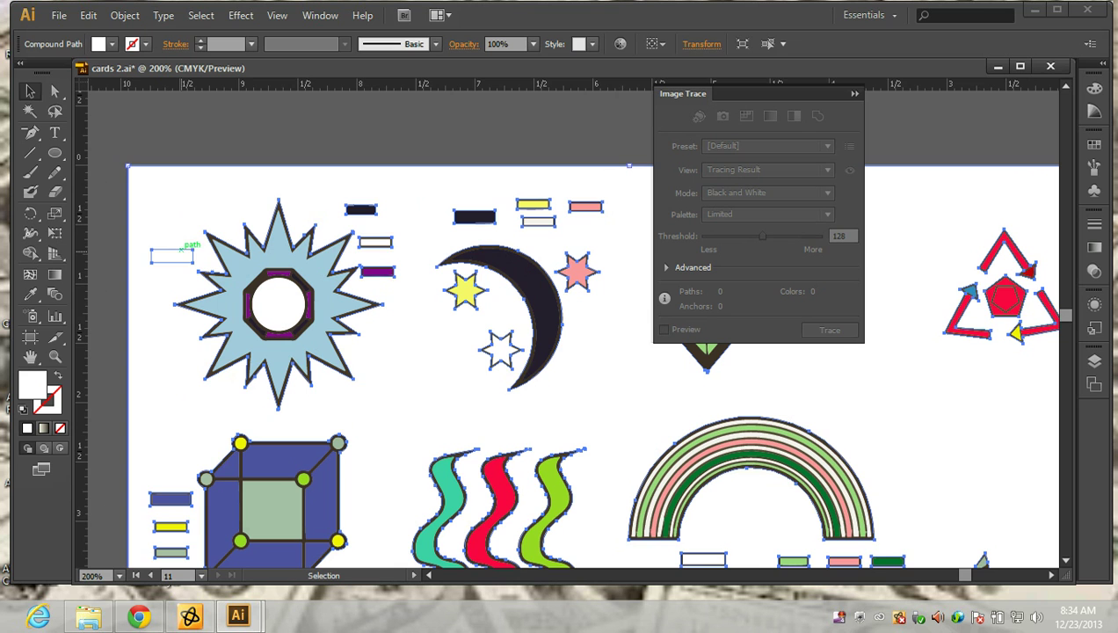
{"action": "key", "text": "ctrl+shift+a"}
{"action": "left_click_drag", "start_coordinate": [338, 182], "coordinate": [396, 218]}
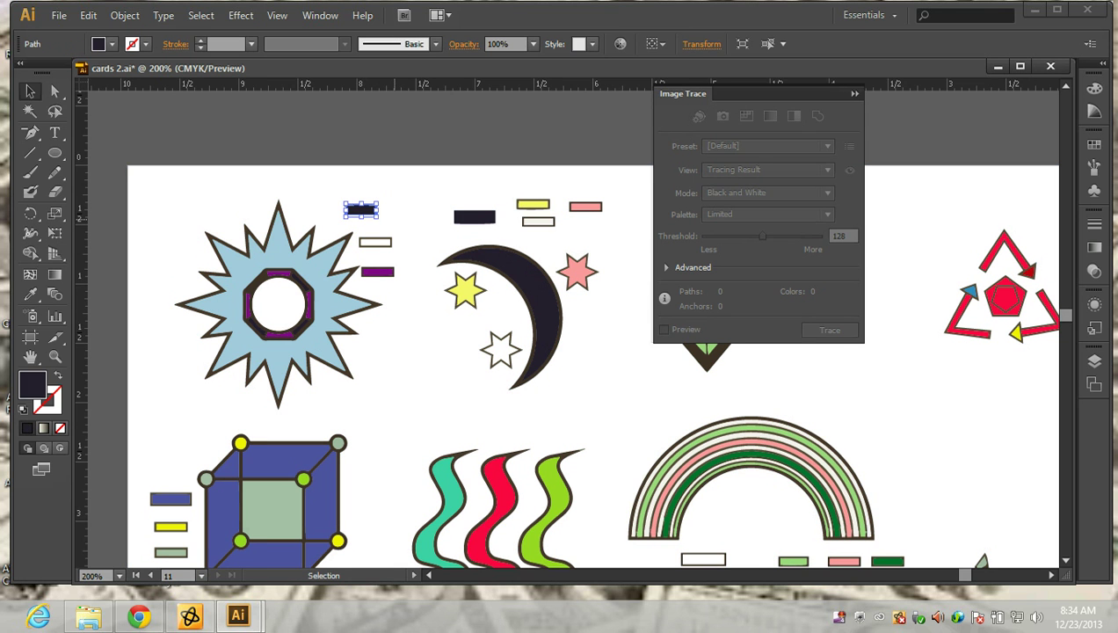
{"action": "key", "text": "Delete"}
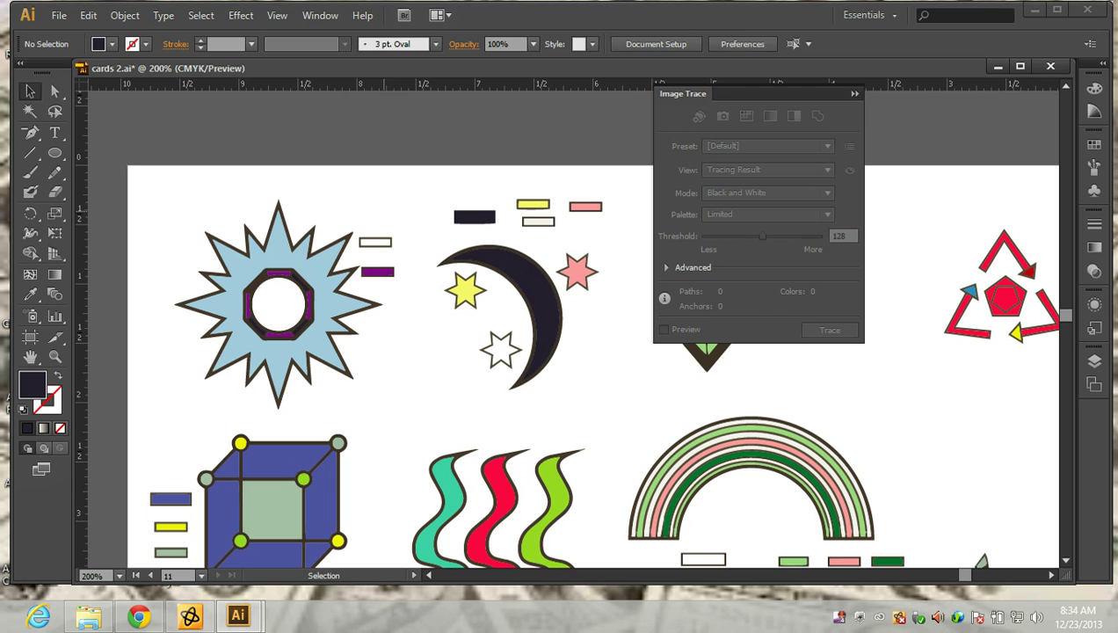
Step: Delete the white and purple swatch bars beside the sun and scale the sun down proportionally
{"action": "left_click_drag", "start_coordinate": [381, 208], "coordinate": [400, 286]}
{"action": "key", "text": "Delete"}
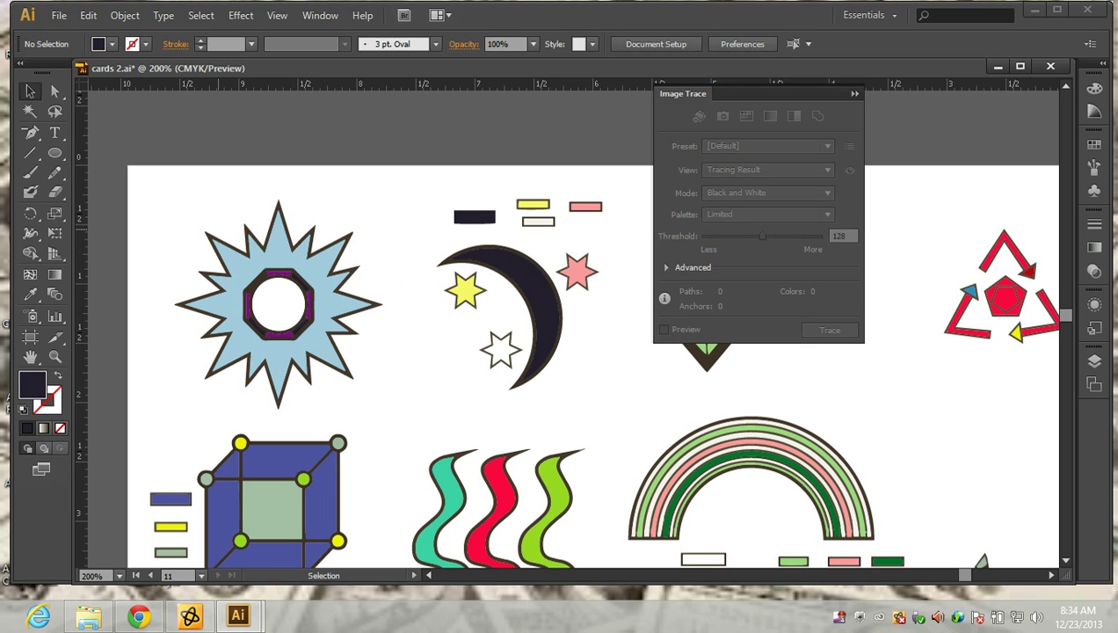
{"action": "left_click_drag", "start_coordinate": [157, 197], "coordinate": [404, 410]}
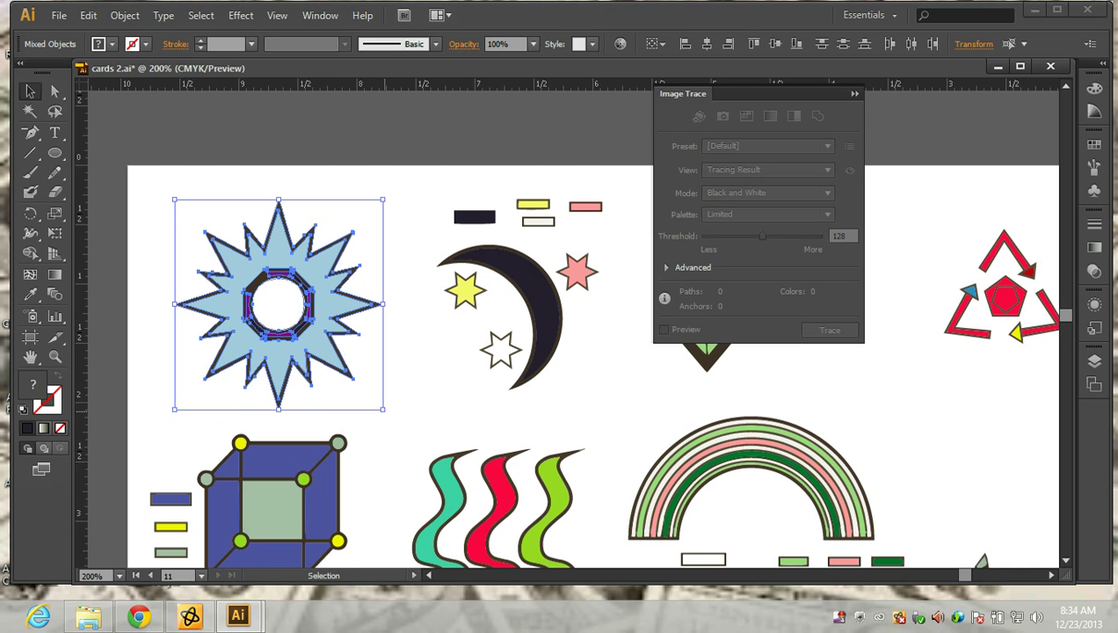
{"action": "left_click_drag", "start_coordinate": [383, 410], "coordinate": [317, 342]}
{"action": "left_click", "coordinate": [343, 362]}
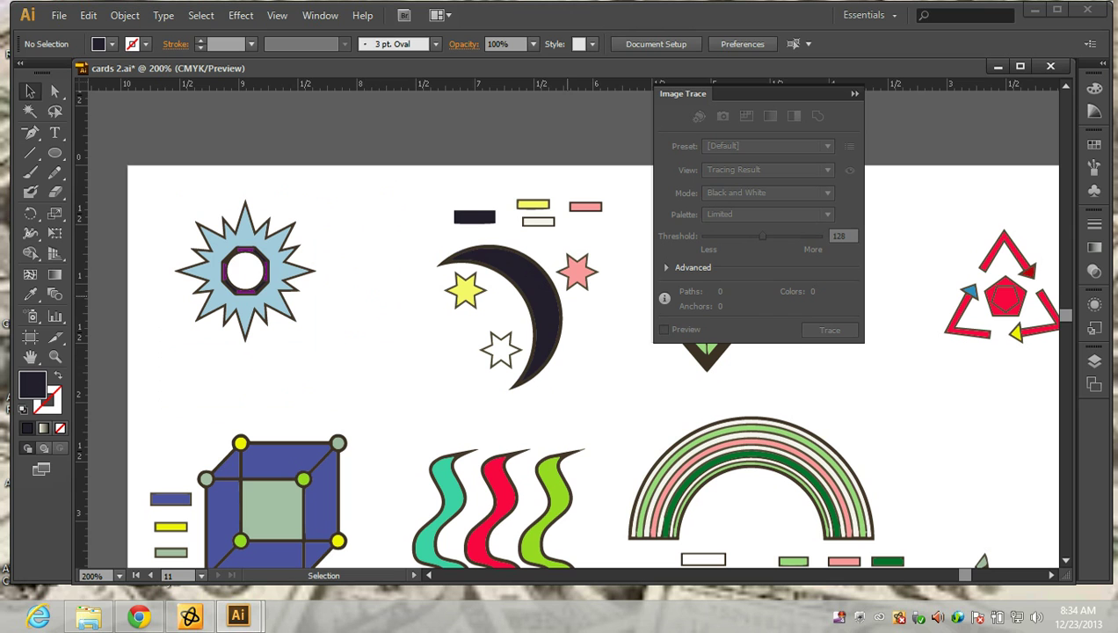
Step: Delete the swatch bars above the moon and move the moon and its three stars up-left
{"action": "left_click", "coordinate": [477, 216]}
{"action": "left_click_drag", "start_coordinate": [427, 190], "coordinate": [619, 230]}
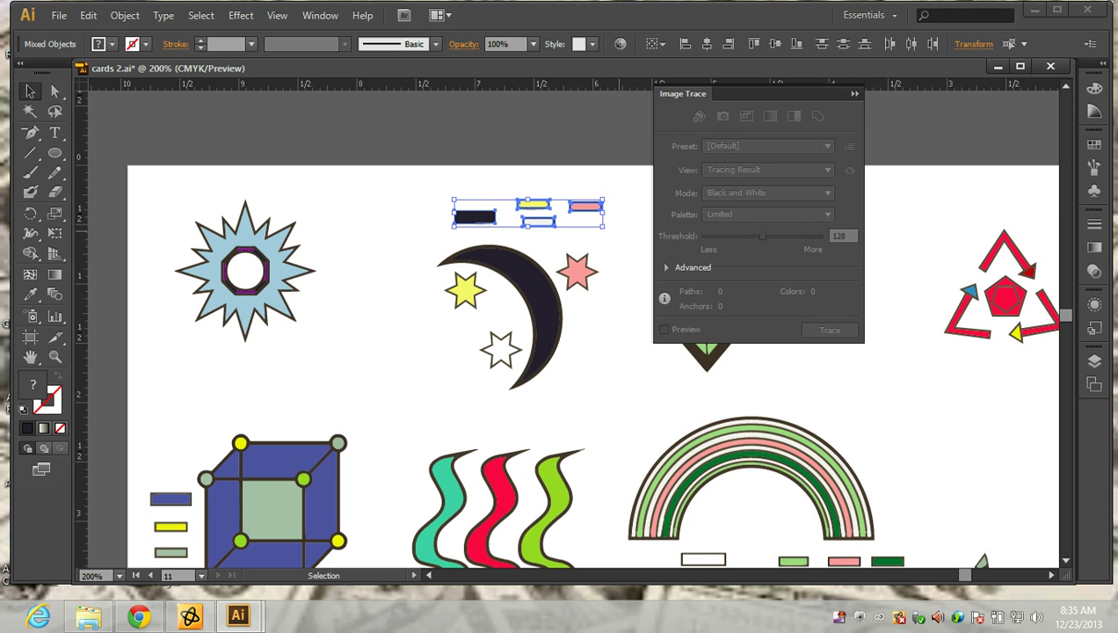
{"action": "key", "text": "Delete"}
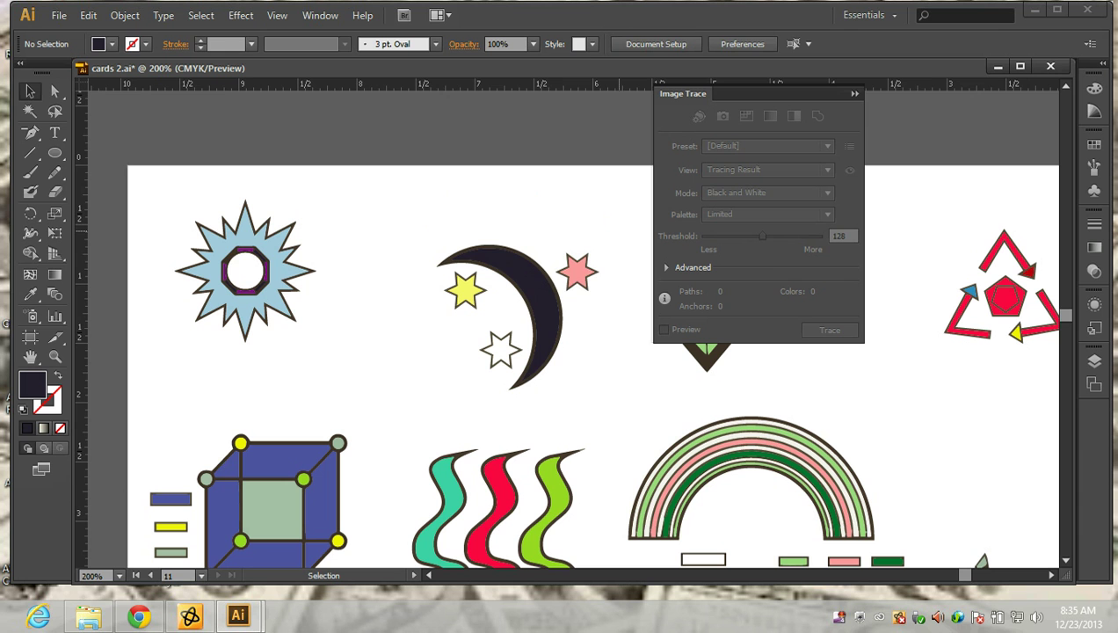
{"action": "left_click_drag", "start_coordinate": [422, 218], "coordinate": [527, 323]}
{"action": "left_click_drag", "start_coordinate": [483, 268], "coordinate": [392, 211]}
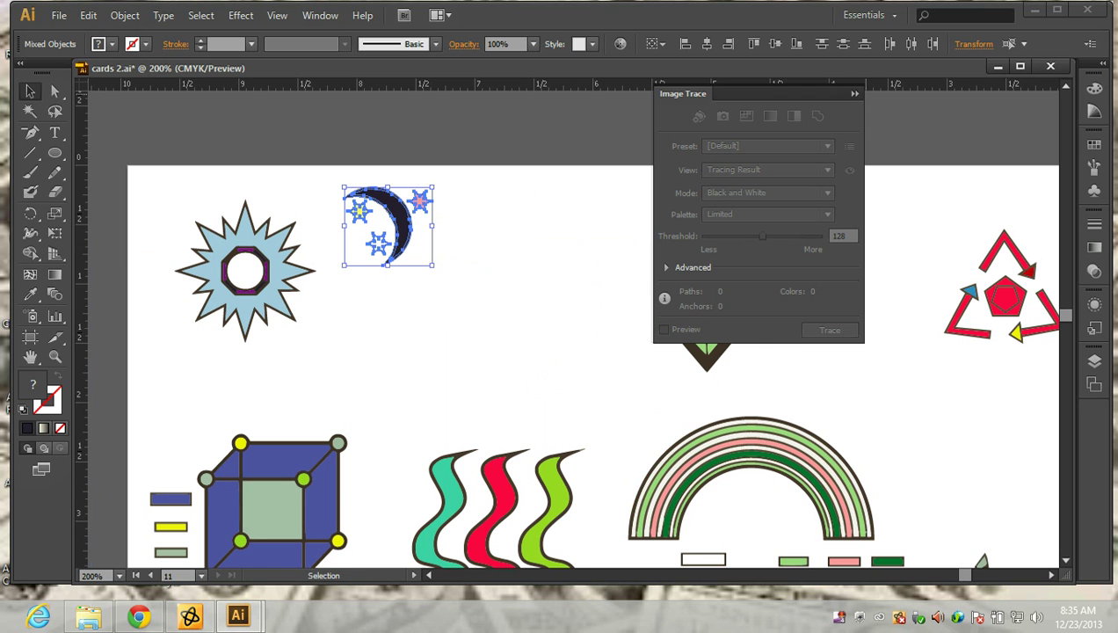
Step: Close the Image Trace settings, delete the four swatch bars beside the green gem, and zoom in on it
{"action": "left_click", "coordinate": [850, 93]}
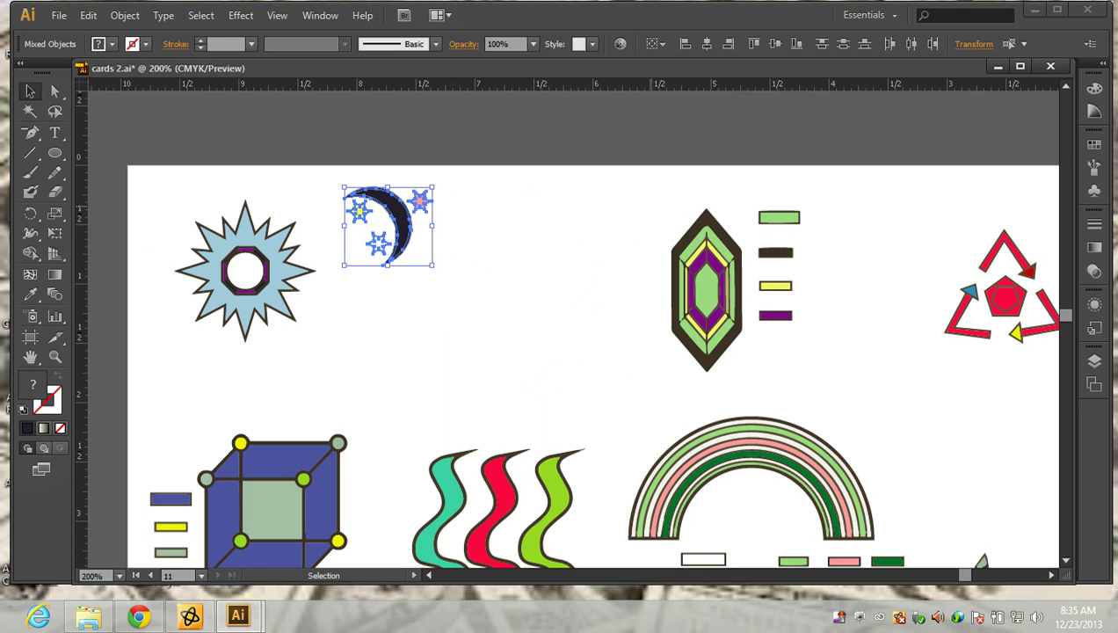
{"action": "left_click_drag", "start_coordinate": [772, 189], "coordinate": [807, 346]}
{"action": "key", "text": "Delete"}
{"action": "left_click_drag", "start_coordinate": [640, 177], "coordinate": [786, 390]}
{"action": "key", "text": "ctrl+plus"}
{"action": "key", "text": "ctrl+plus"}
{"action": "key", "text": "ctrl+shift+a"}
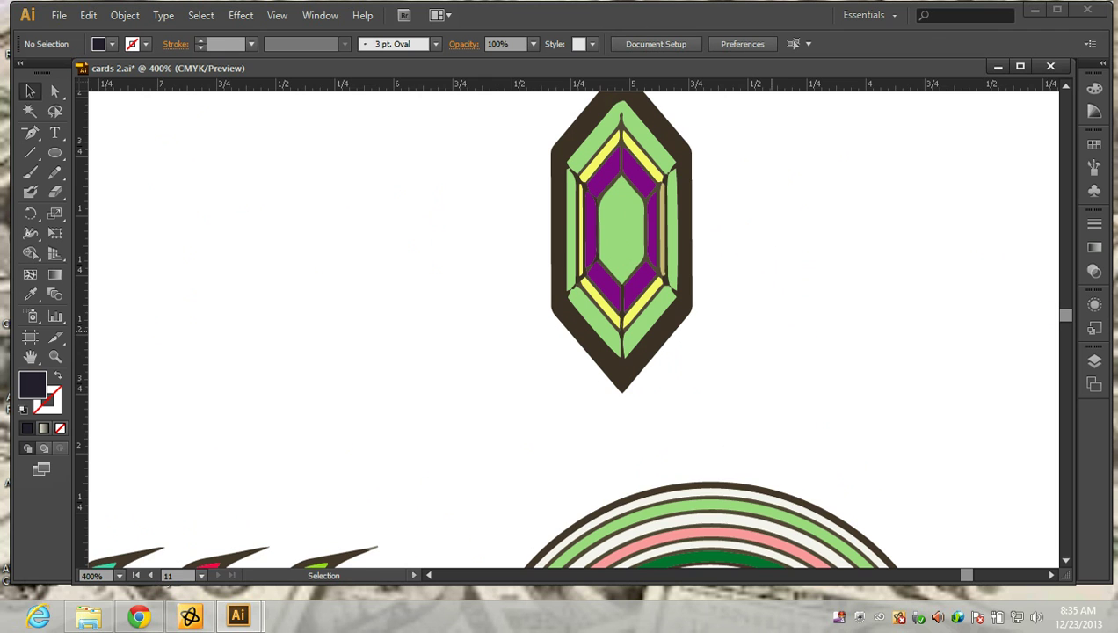
{"action": "scroll", "coordinate": [765, 331], "scroll_direction": "up", "scroll_amount": 1}
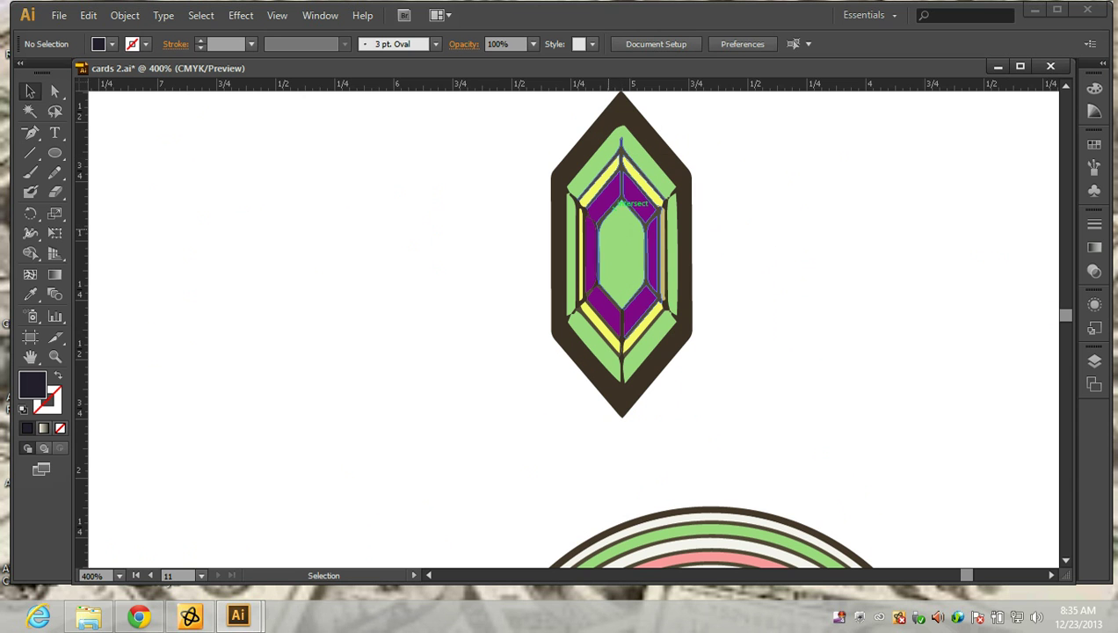
{"action": "scroll", "coordinate": [659, 391], "scroll_direction": "down", "scroll_amount": 1}
{"action": "key", "text": "ctrl+minus"}
{"action": "key", "text": "ctrl+minus"}
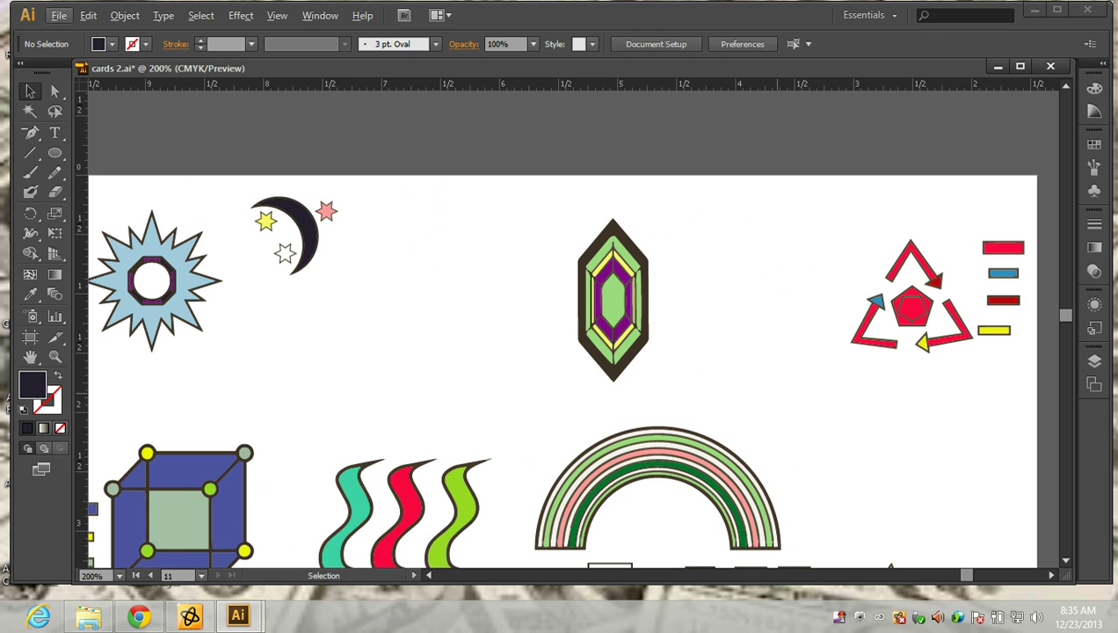
{"action": "scroll", "coordinate": [620, 431], "scroll_direction": "down", "scroll_amount": 3}
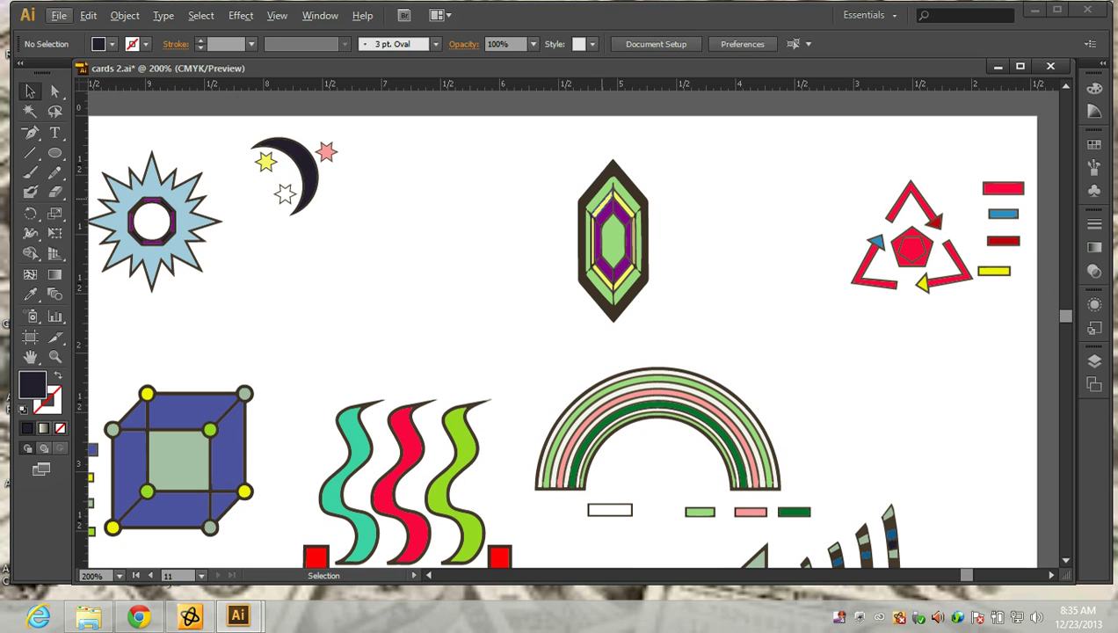
{"action": "scroll", "coordinate": [704, 395], "scroll_direction": "down", "scroll_amount": 6}
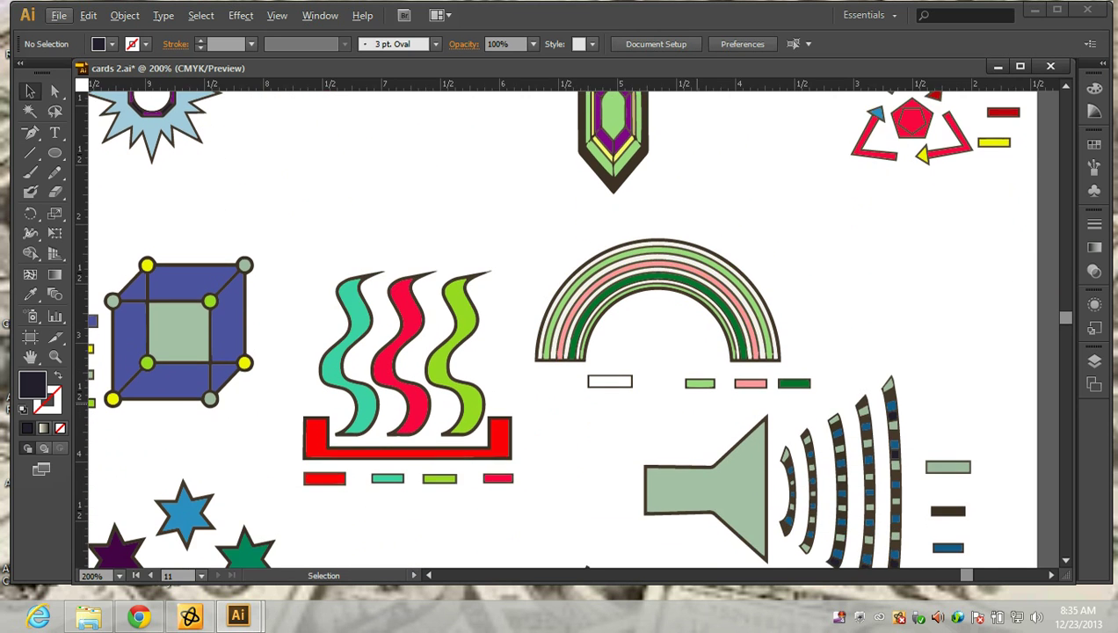
{"action": "scroll", "coordinate": [563, 325], "scroll_direction": "down", "scroll_amount": 7}
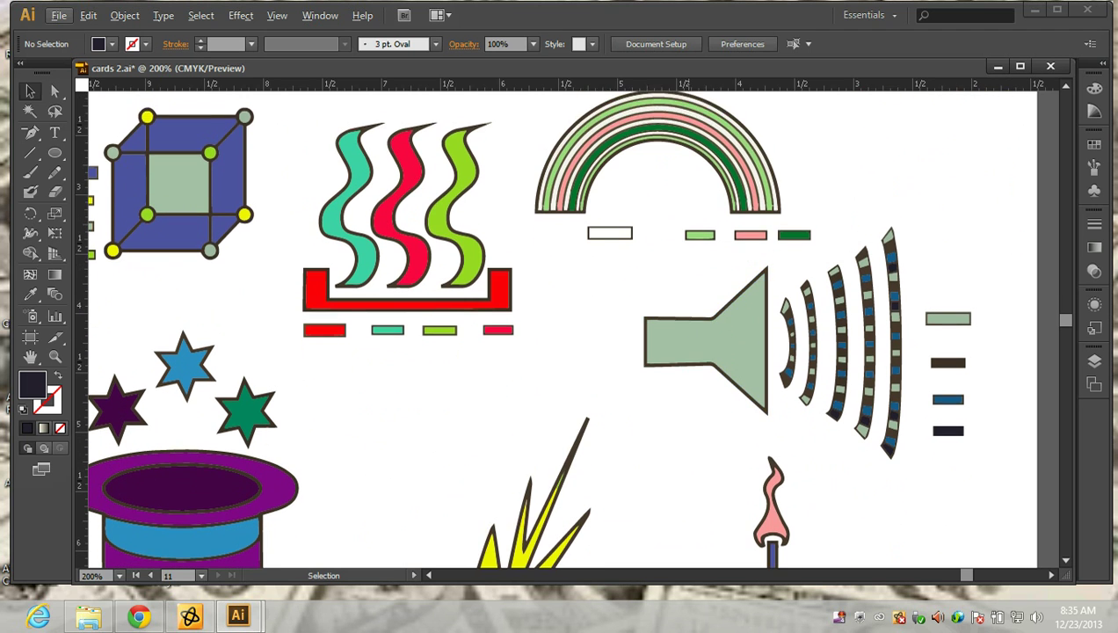
{"action": "scroll", "coordinate": [563, 326], "scroll_direction": "down", "scroll_amount": 13}
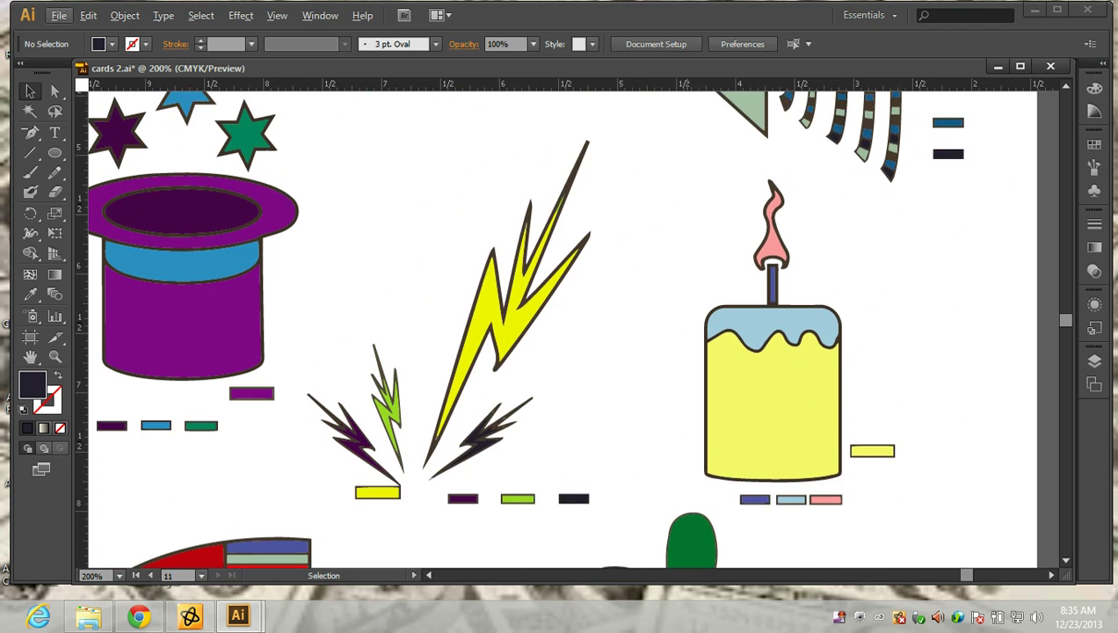
{"action": "scroll", "coordinate": [563, 325], "scroll_direction": "down", "scroll_amount": 8}
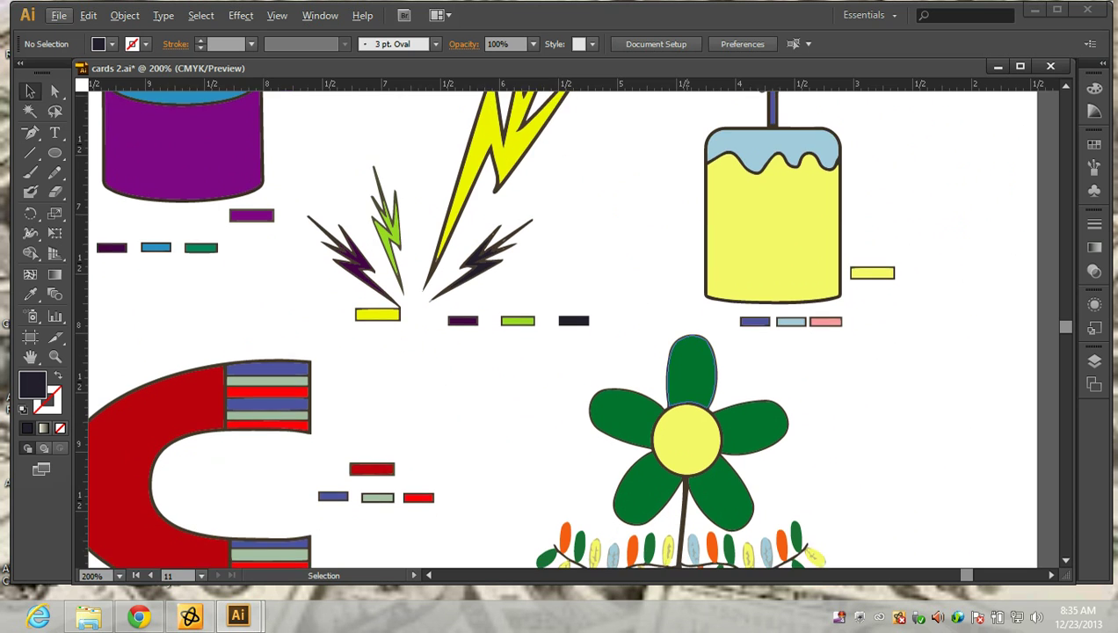
{"action": "scroll", "coordinate": [563, 325], "scroll_direction": "down", "scroll_amount": 5}
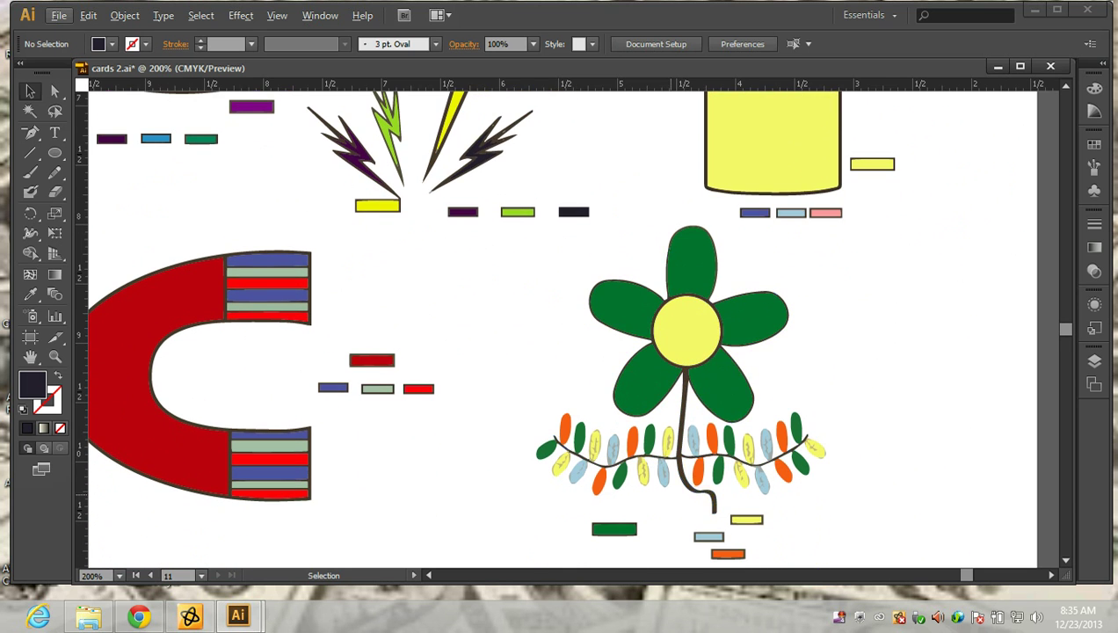
{"action": "scroll", "coordinate": [679, 475], "scroll_direction": "up", "scroll_amount": 2}
{"action": "scroll", "coordinate": [507, 426], "scroll_direction": "up", "scroll_amount": 2}
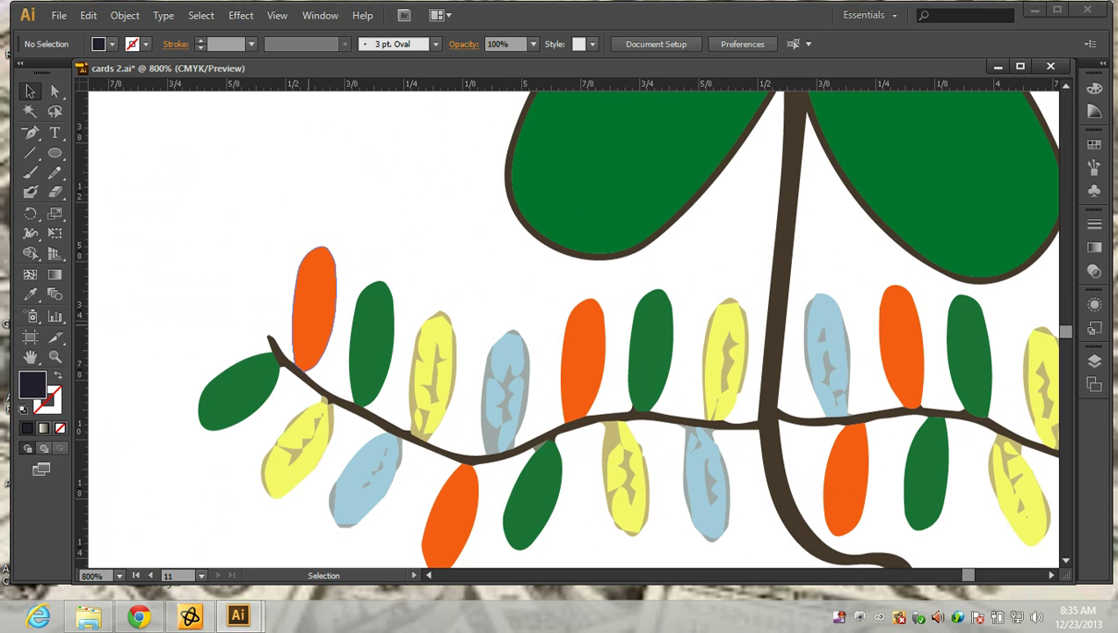
{"action": "left_click", "coordinate": [314, 307]}
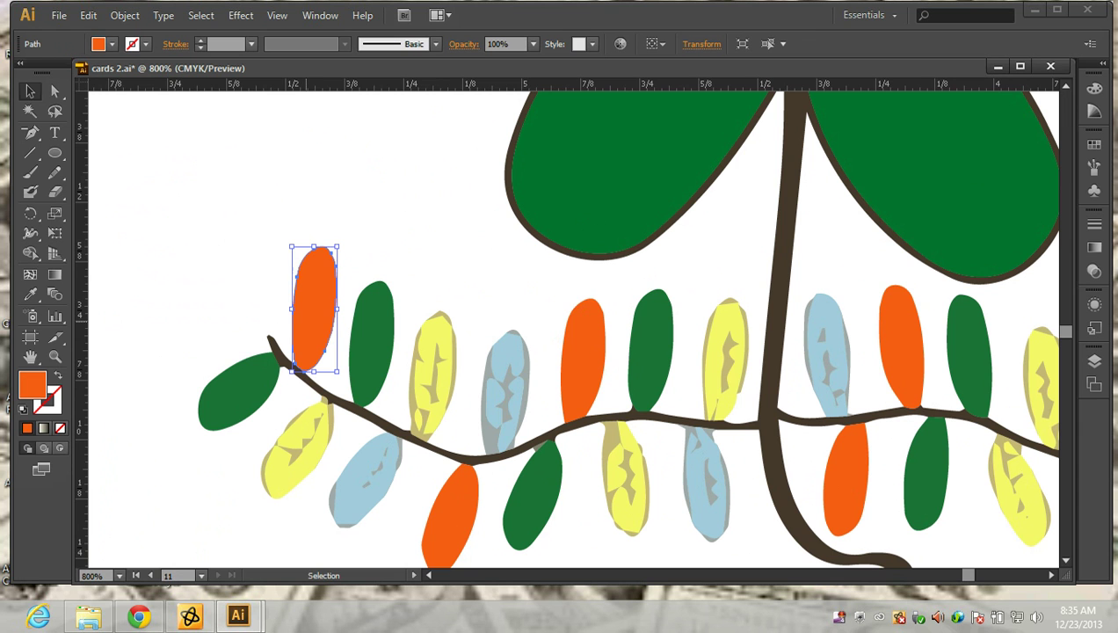
{"action": "mouse_move", "coordinate": [314, 307]}
{"action": "left_mouse_down"}
{"action": "mouse_move", "coordinate": [236, 215]}
{"action": "mouse_move", "coordinate": [293, 254]}
{"action": "mouse_move", "coordinate": [322, 303]}
{"action": "mouse_move", "coordinate": [315, 317]}
{"action": "left_mouse_up"}
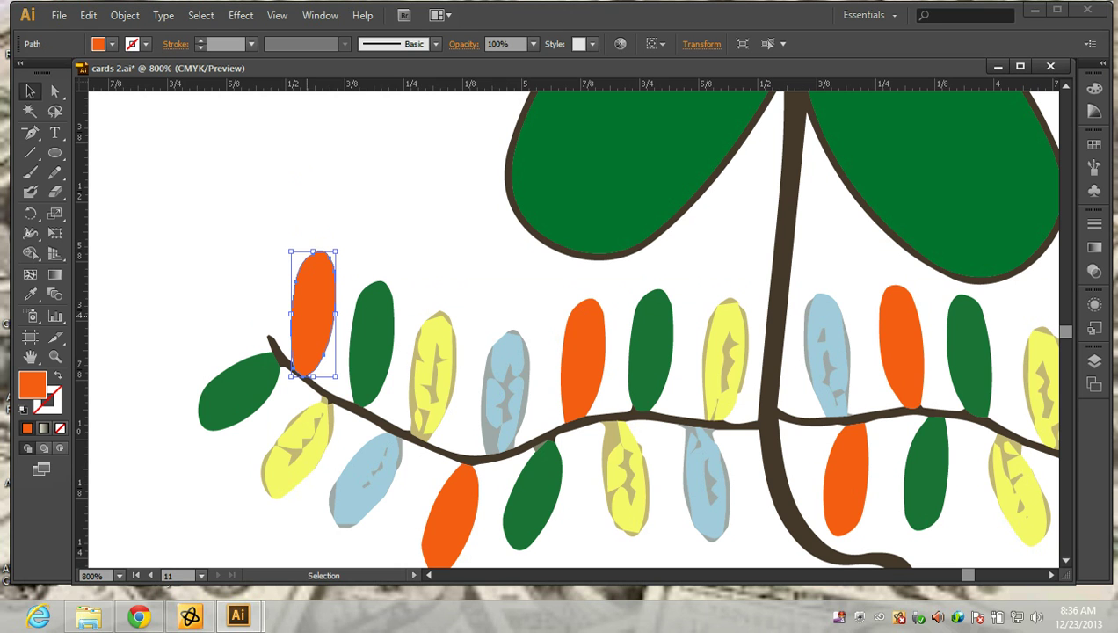
{"action": "left_click_drag", "start_coordinate": [312, 312], "coordinate": [238, 254]}
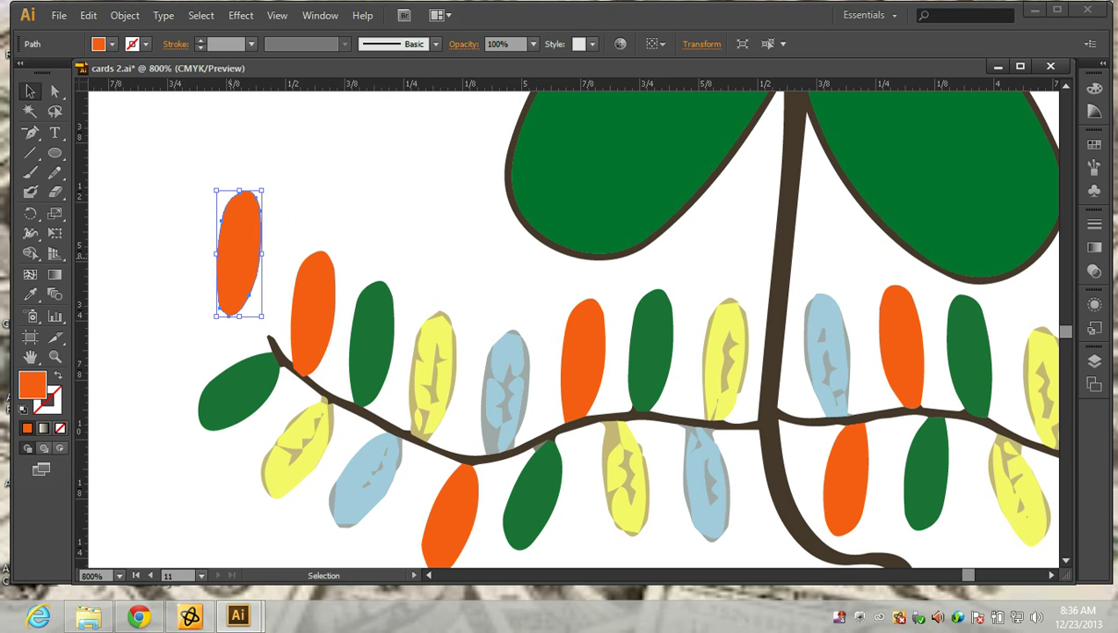
{"action": "key", "text": "Delete"}
{"action": "left_click", "coordinate": [314, 316]}
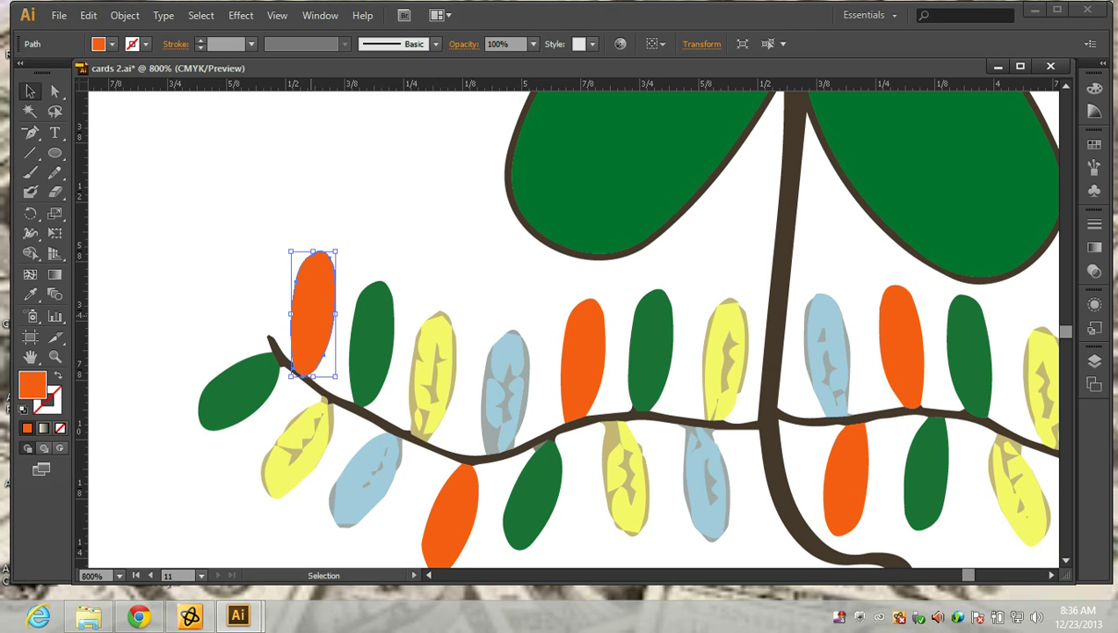
{"action": "left_click_drag", "start_coordinate": [314, 316], "coordinate": [337, 194]}
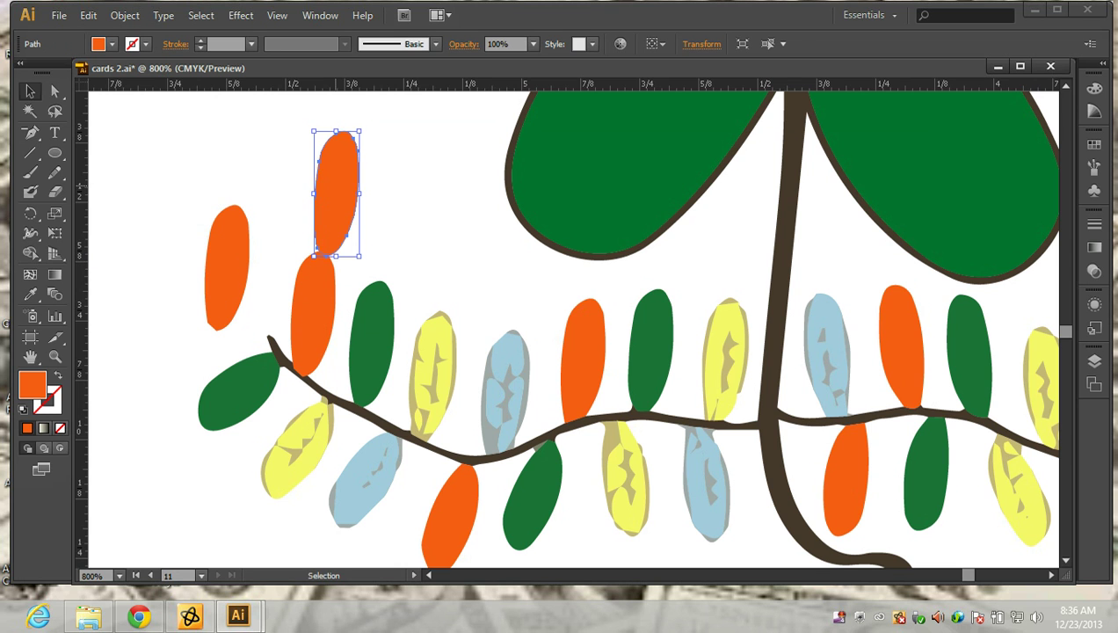
{"action": "key", "text": "Delete"}
{"action": "left_click_drag", "start_coordinate": [190, 195], "coordinate": [253, 290]}
{"action": "key", "text": "Delete"}
{"action": "left_click_drag", "start_coordinate": [288, 238], "coordinate": [248, 207]}
{"action": "key", "text": "Delete"}
Step: Delete the green, blue, orange and yellow swatch bars beneath the flower
{"action": "key", "text": "ctrl+minus"}
{"action": "key", "text": "ctrl+minus"}
{"action": "key", "text": "ctrl+minus"}
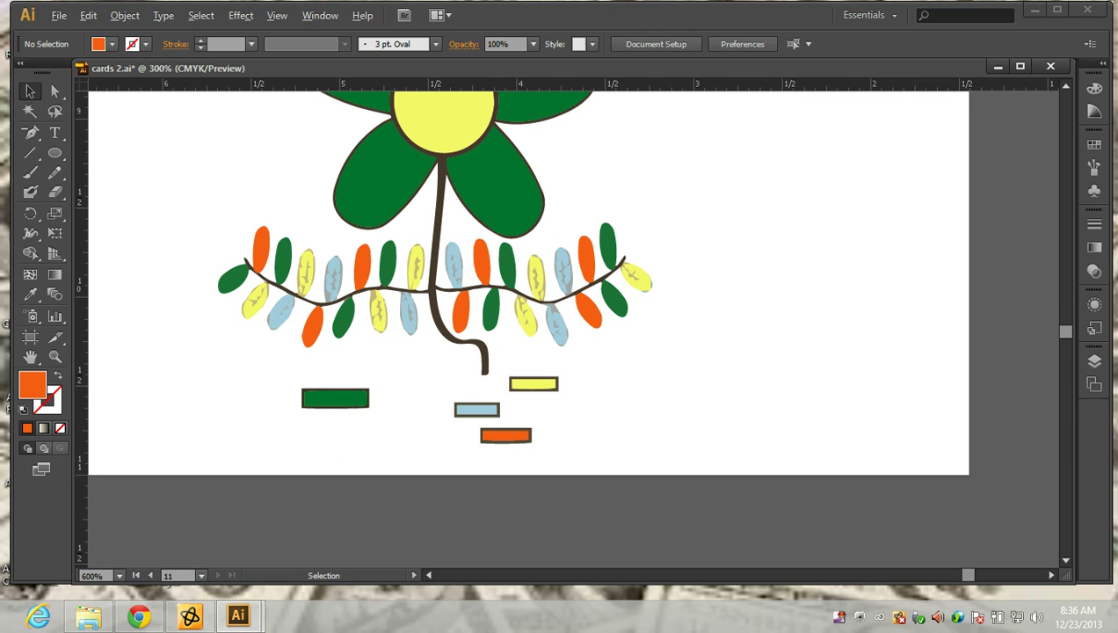
{"action": "left_click_drag", "start_coordinate": [269, 368], "coordinate": [569, 471]}
{"action": "key", "text": "Delete"}
{"action": "key", "text": "Delete"}
{"action": "left_click_drag", "start_coordinate": [566, 366], "coordinate": [503, 404]}
{"action": "key", "text": "Delete"}
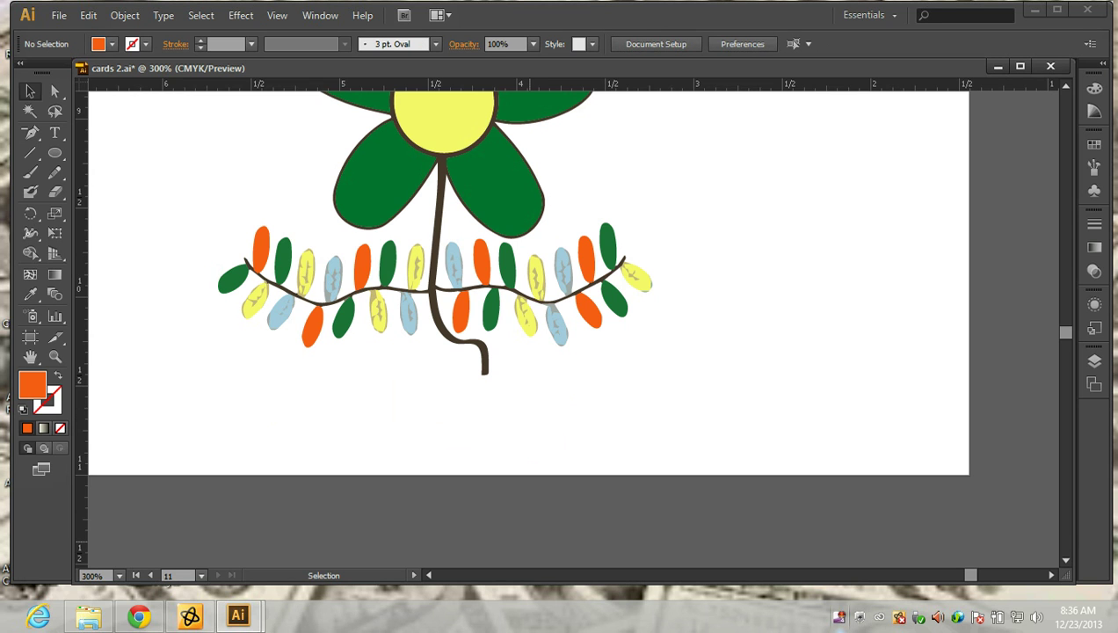